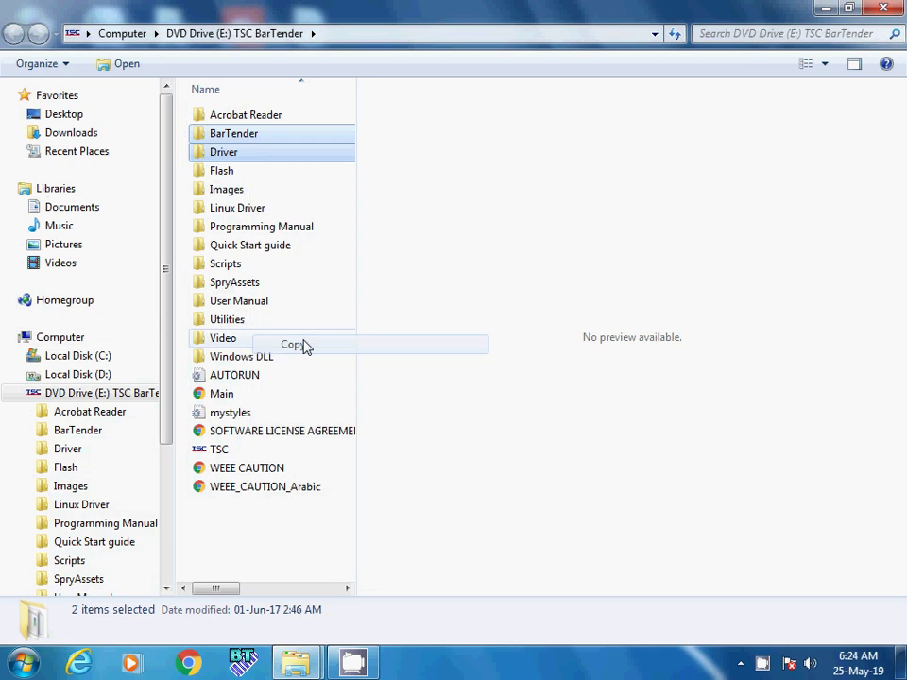
Create a folder named Barcode Software on Local Disk (D:)
click(84, 375)
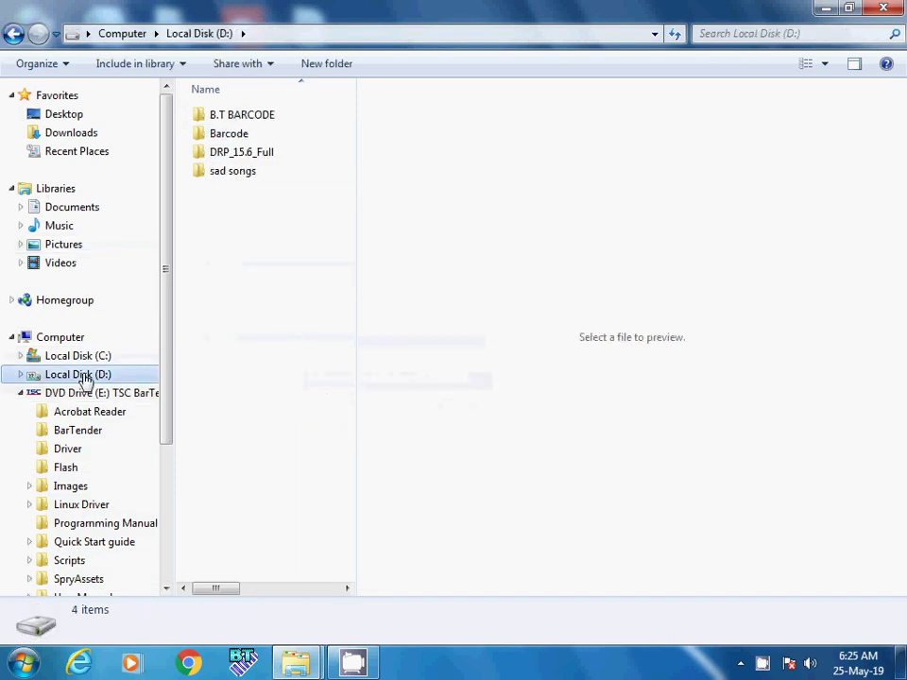
click(310, 74)
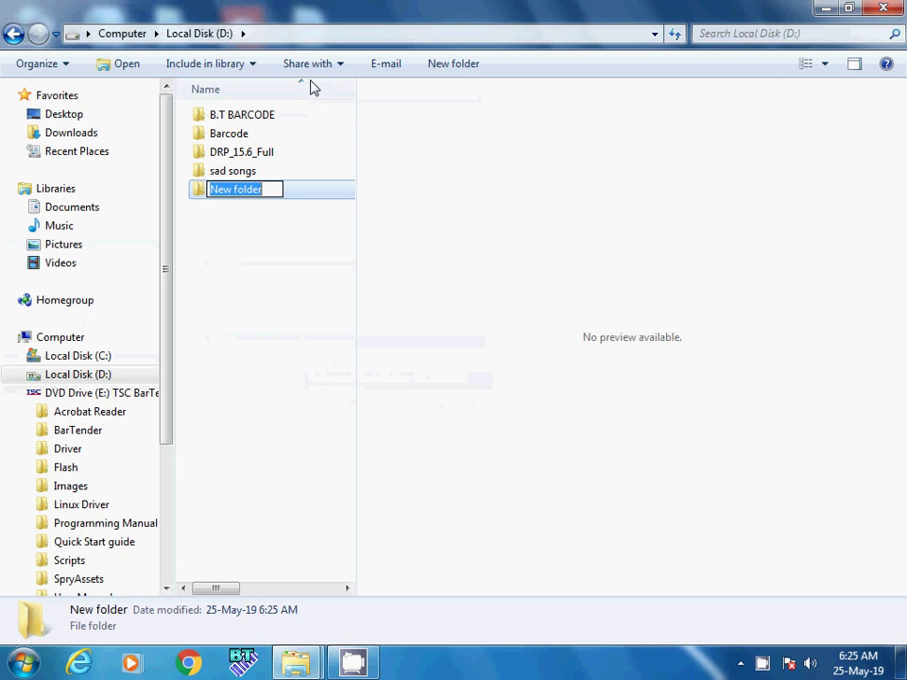
text(N)
key(BackSpace)
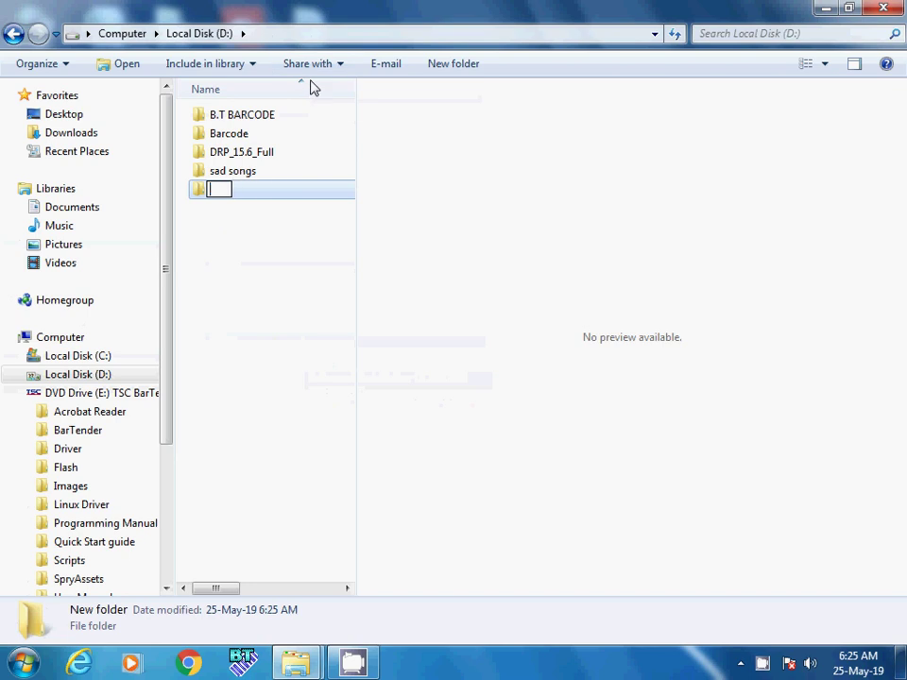
text(Barcode)
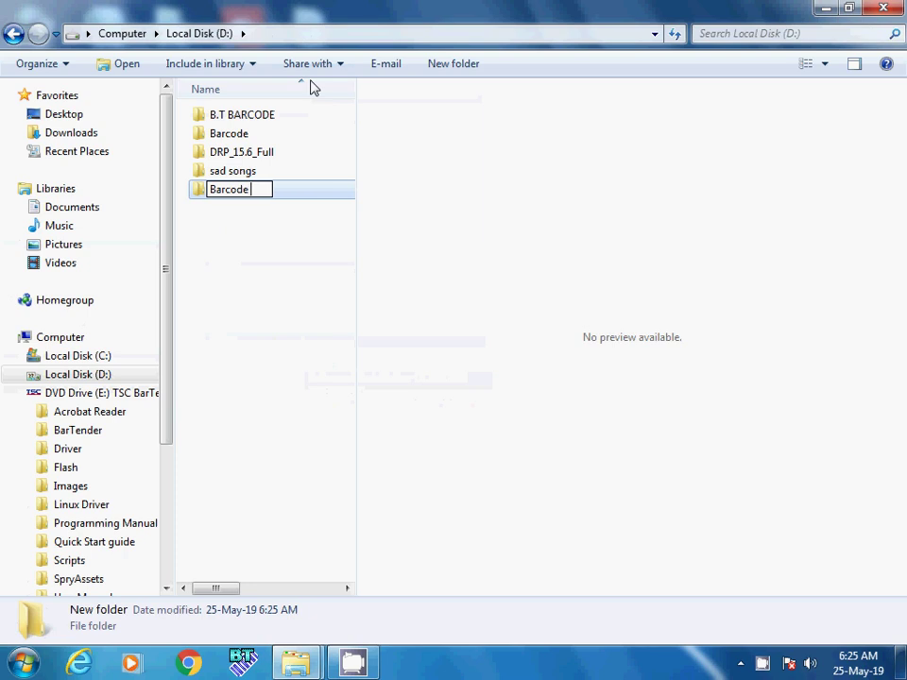
text( So)
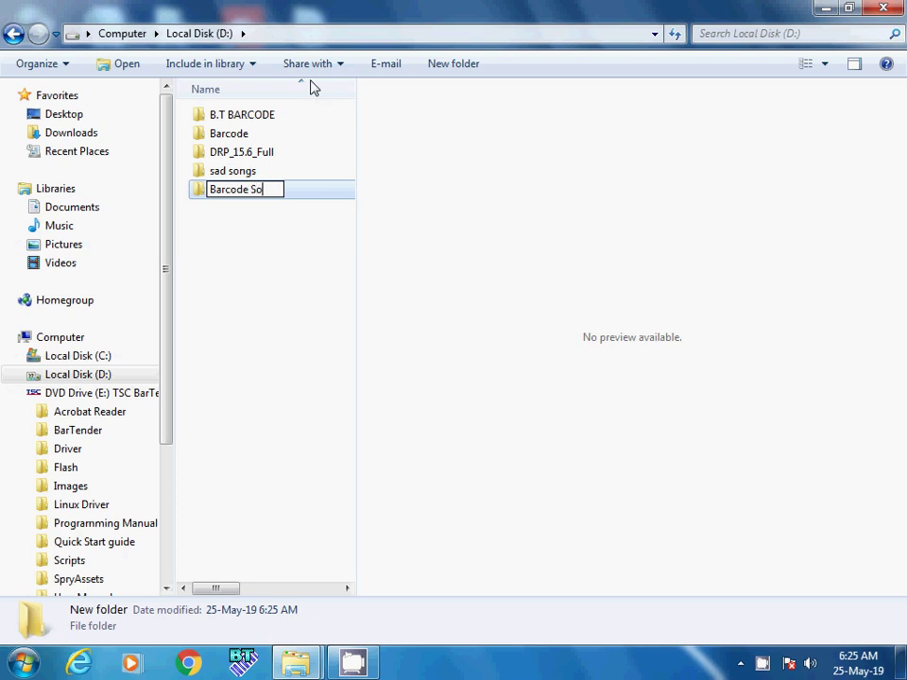
text(ftware)
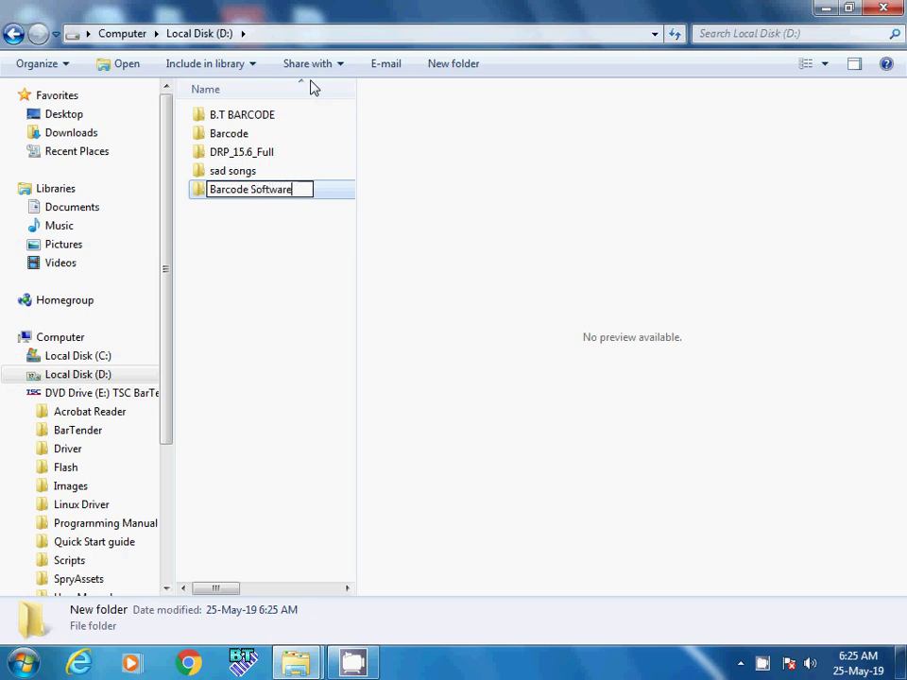
key(Return)
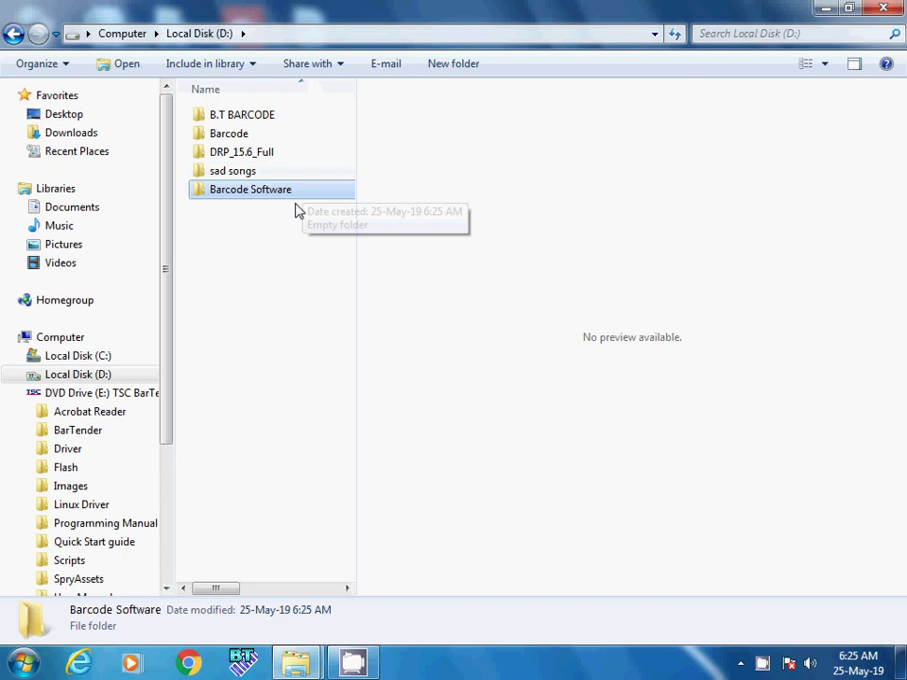
Paste the copied BarTender and Driver folders into the Barcode Software folder
double_click(296, 196)
right_click(218, 146)
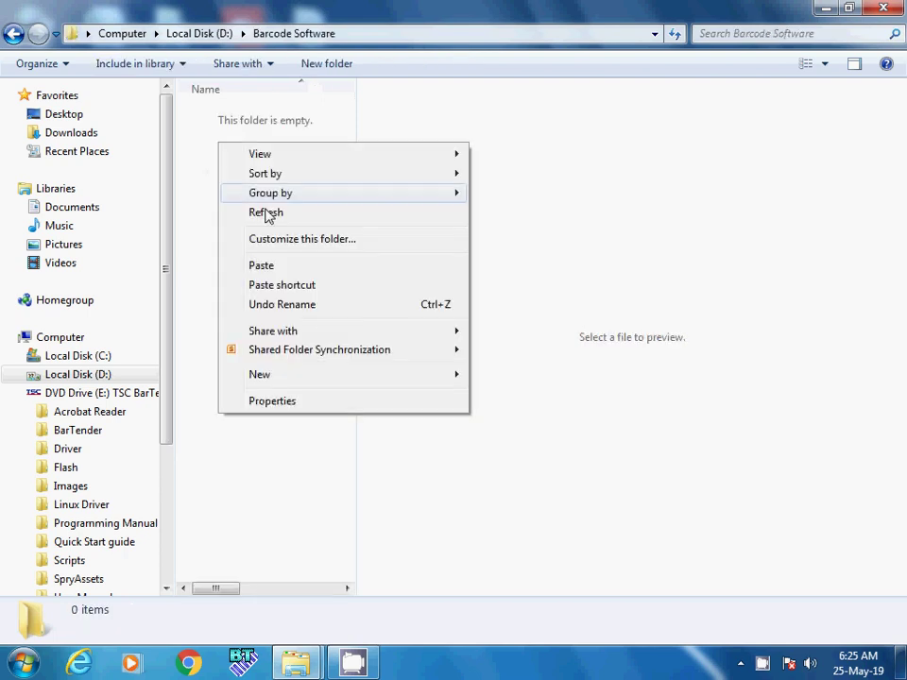
click(262, 266)
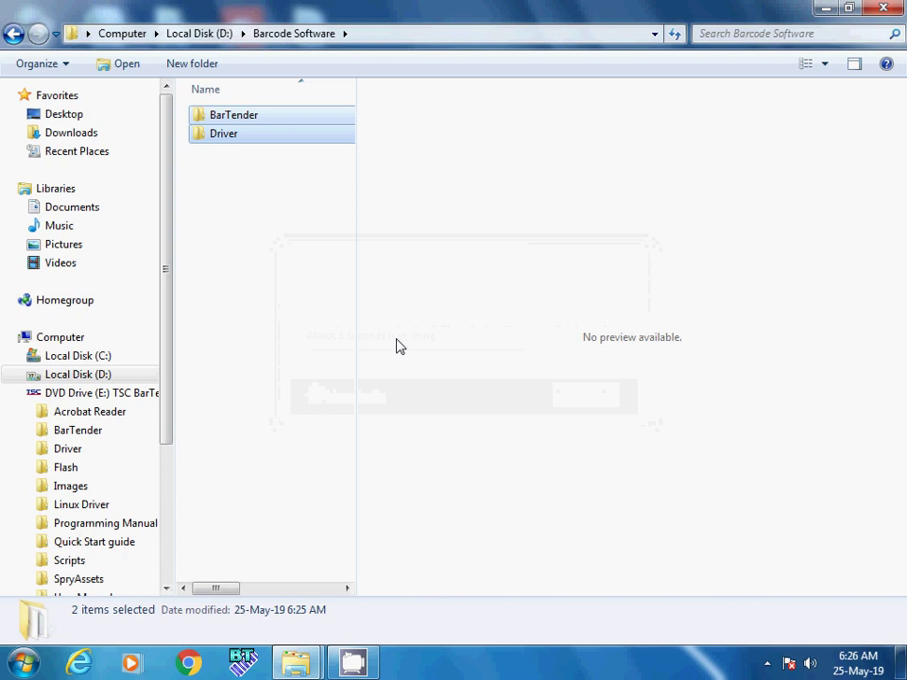
click(289, 335)
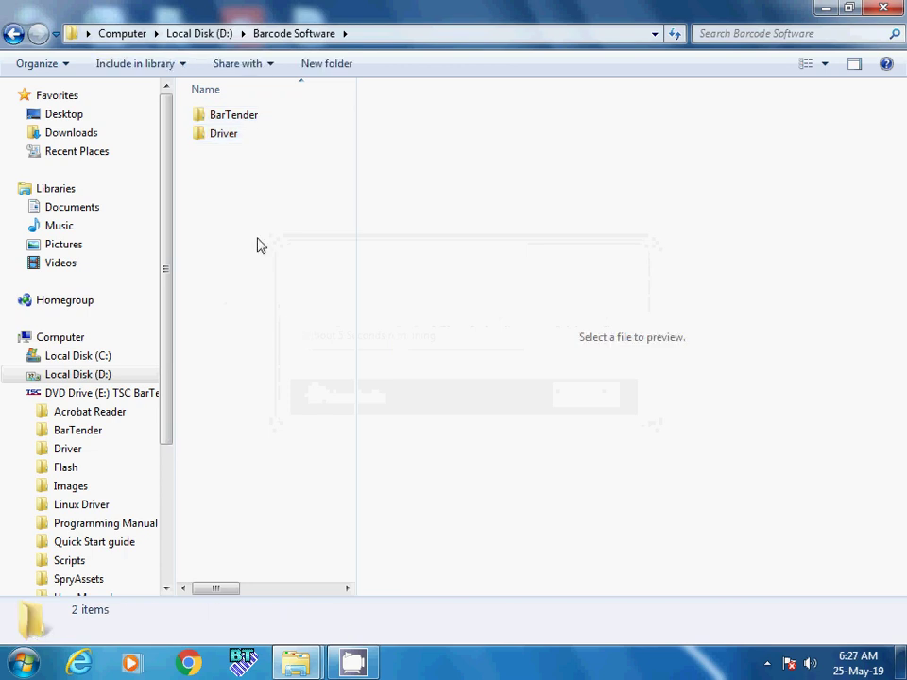
Launch the DriverWizard application from the copied Driver folder
double_click(230, 139)
click(233, 191)
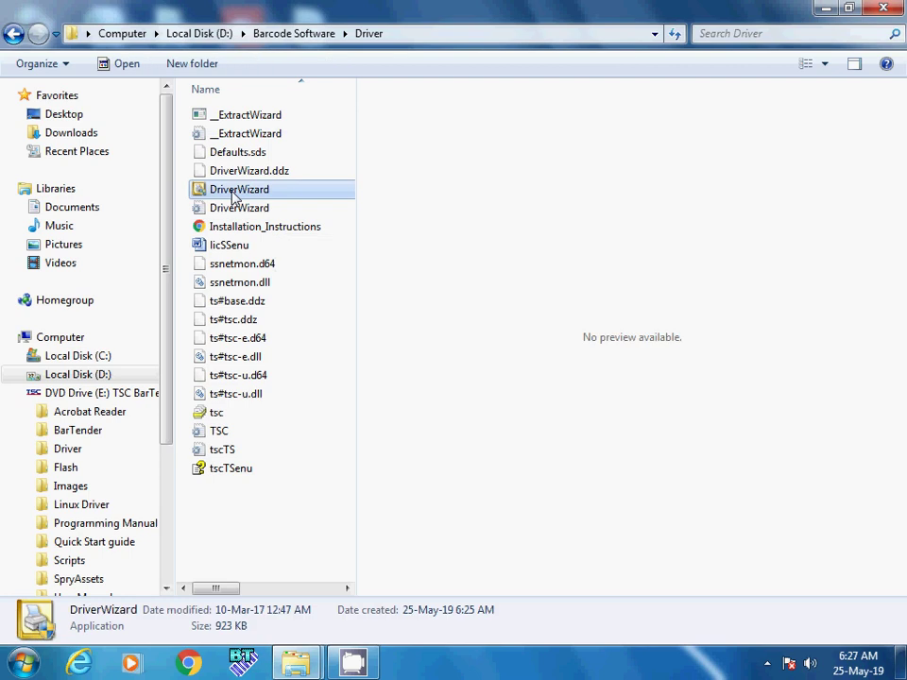
double_click(234, 192)
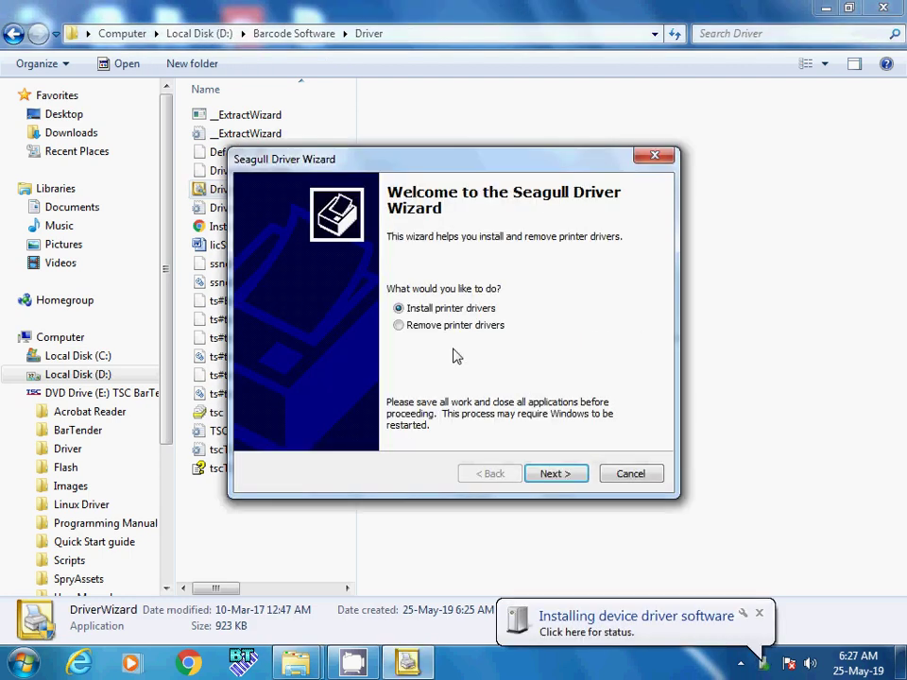
Install the Plug and Play driver for the TSC TE244 on USB001 as the unshared default printer, allowing the TSC Printers device software
click(556, 480)
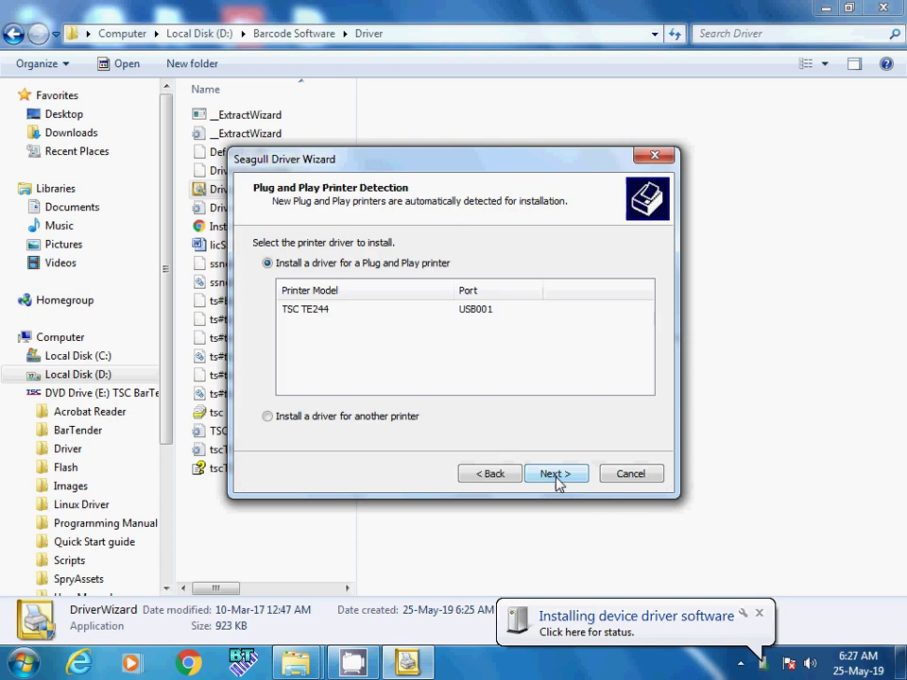
click(311, 310)
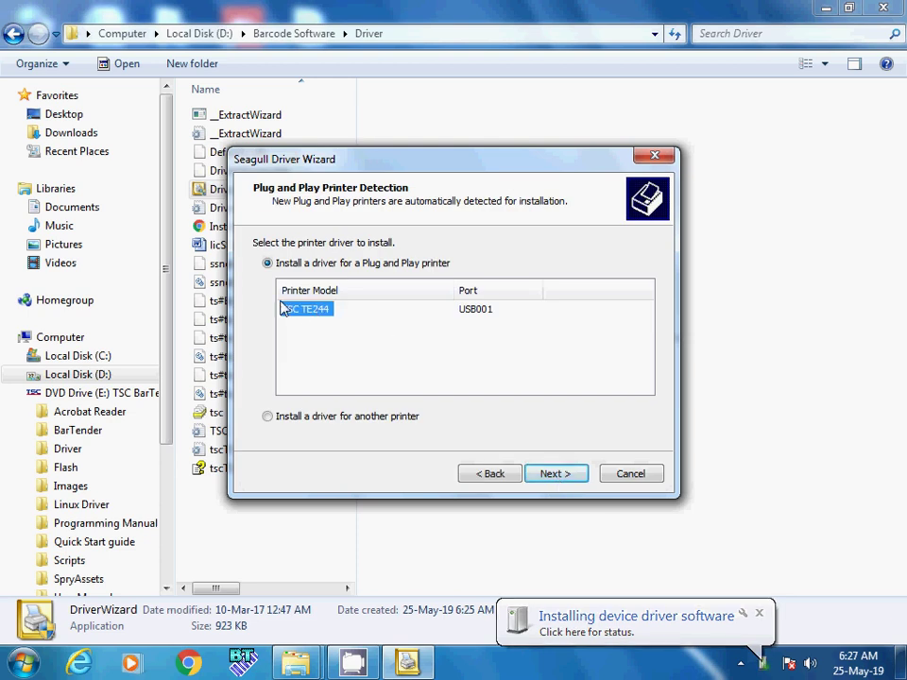
click(555, 475)
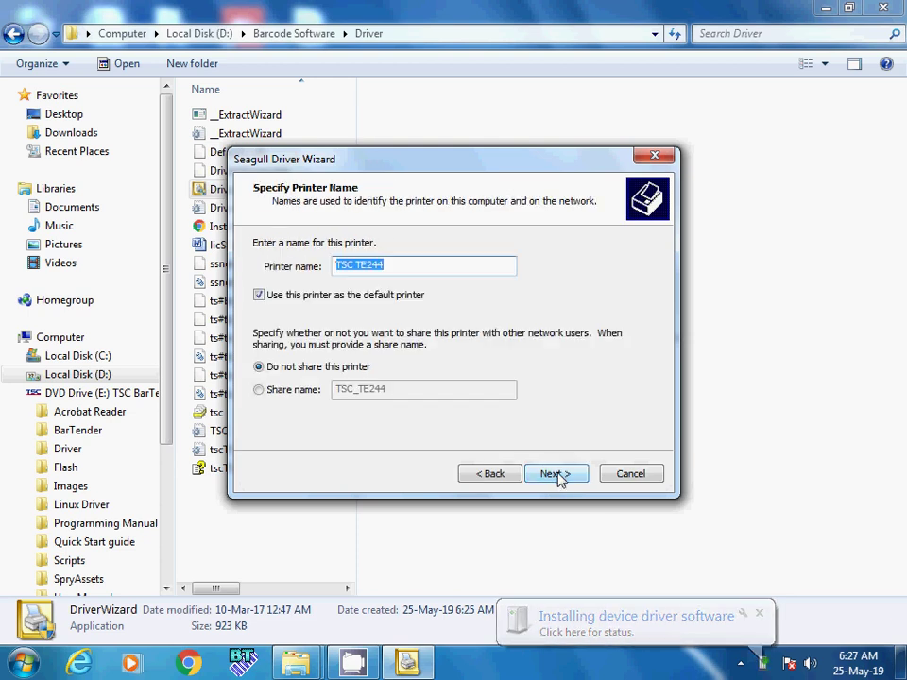
click(564, 477)
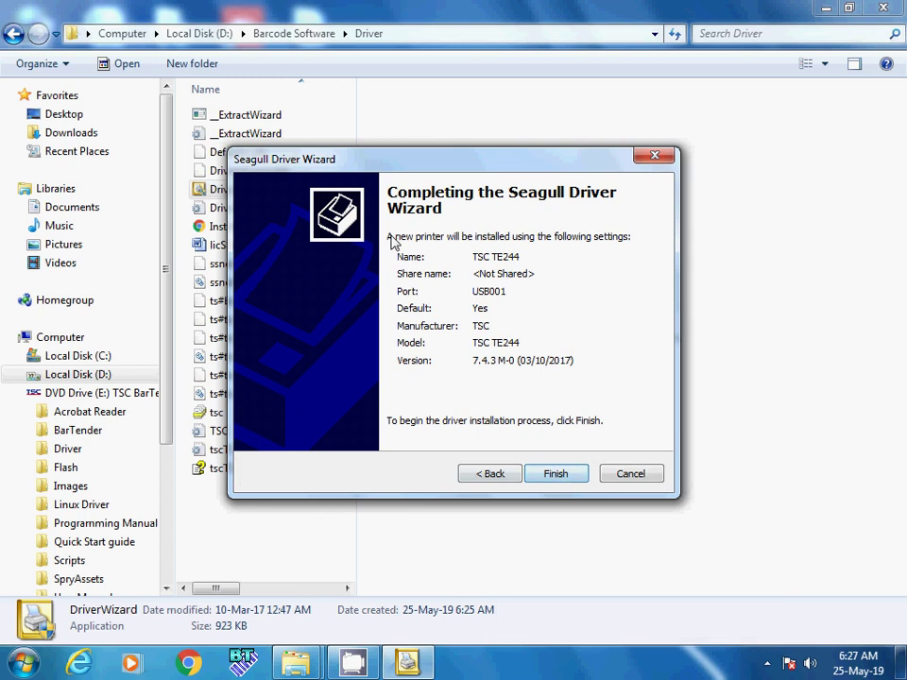
click(571, 475)
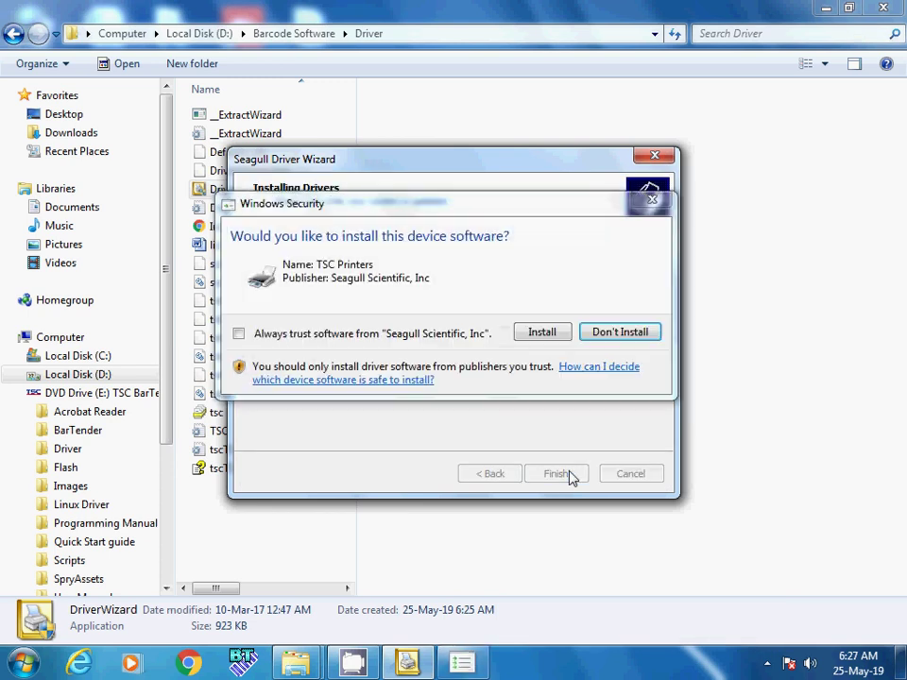
click(535, 335)
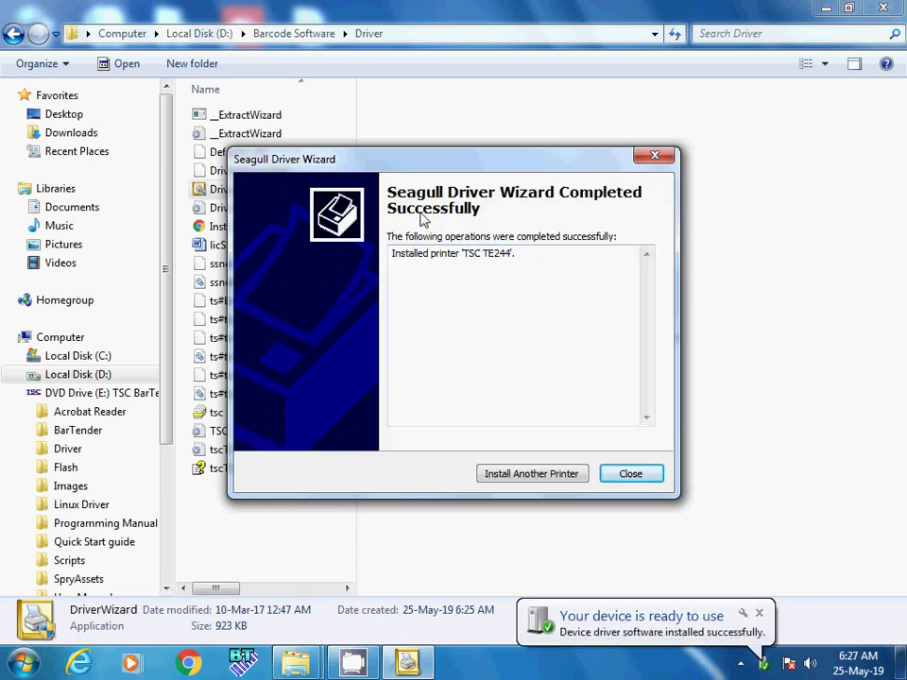
click(629, 474)
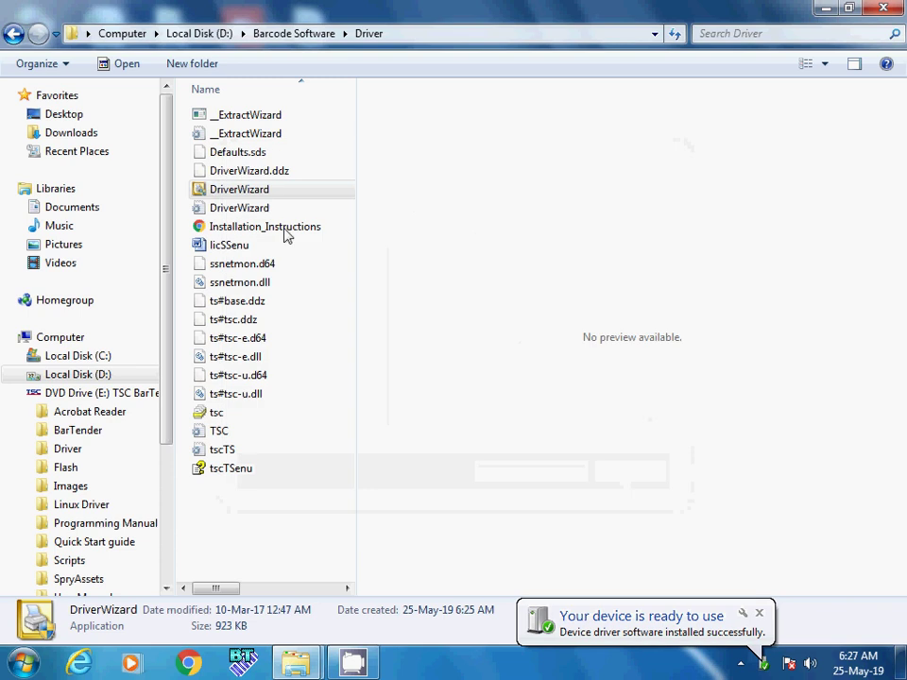
Run the BT2016_R3_3094_UL_TSC installer from the copied BarTender folder with English (United States) as the setup language
click(13, 34)
click(253, 120)
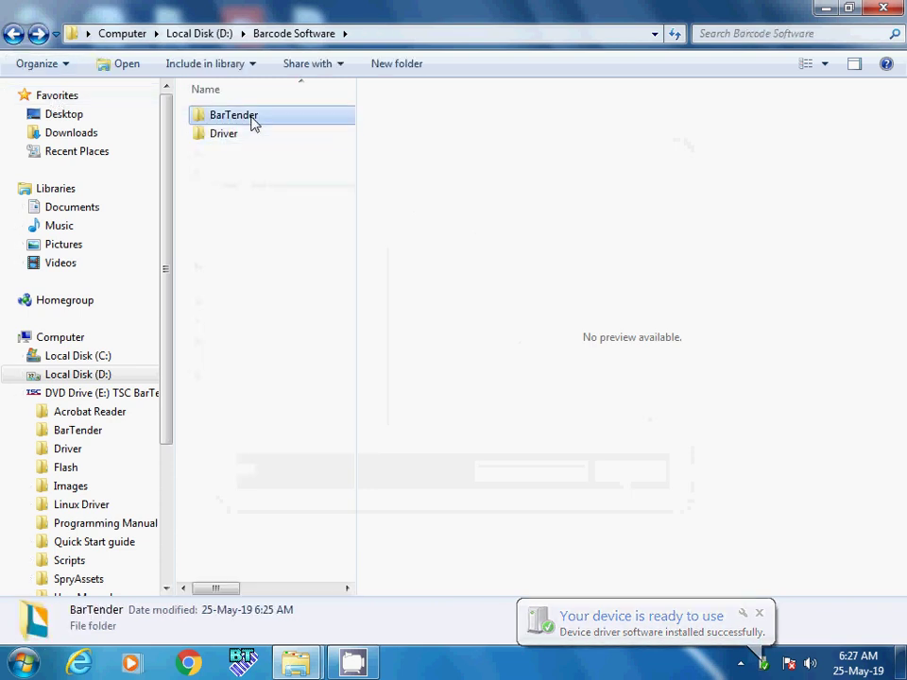
double_click(252, 120)
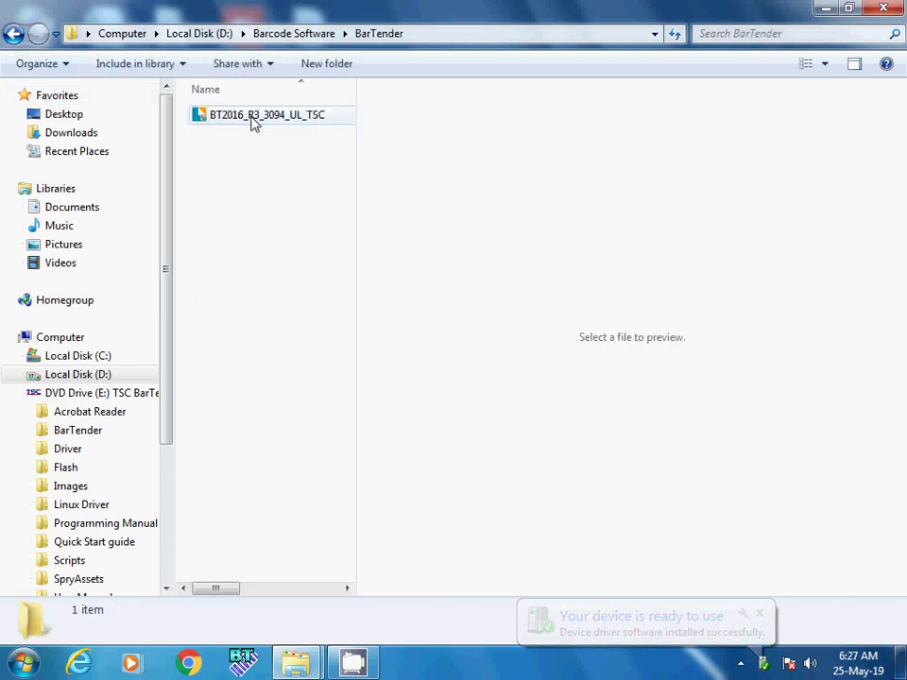
click(273, 122)
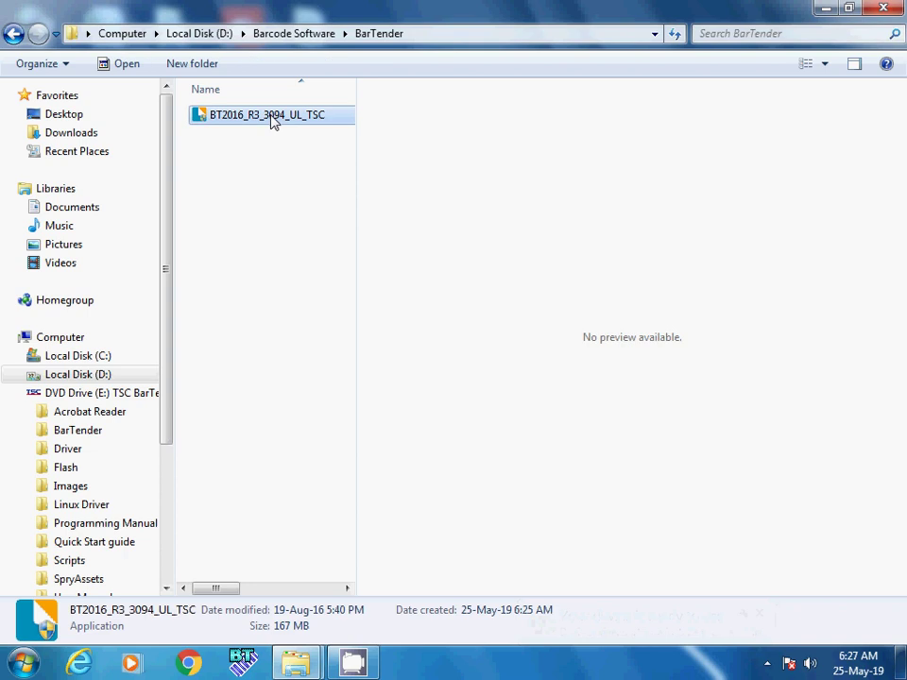
double_click(280, 122)
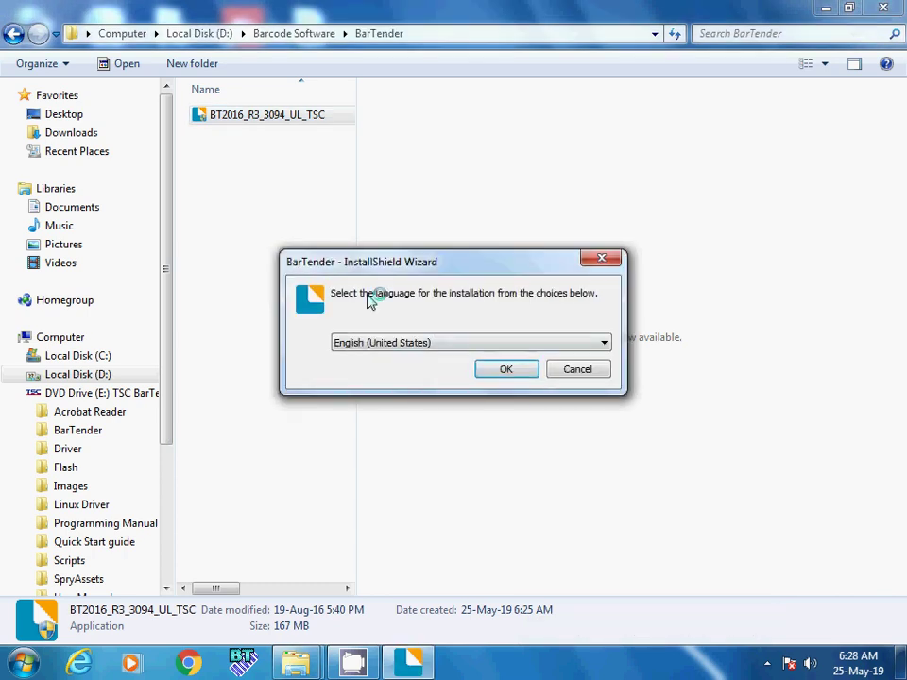
click(507, 370)
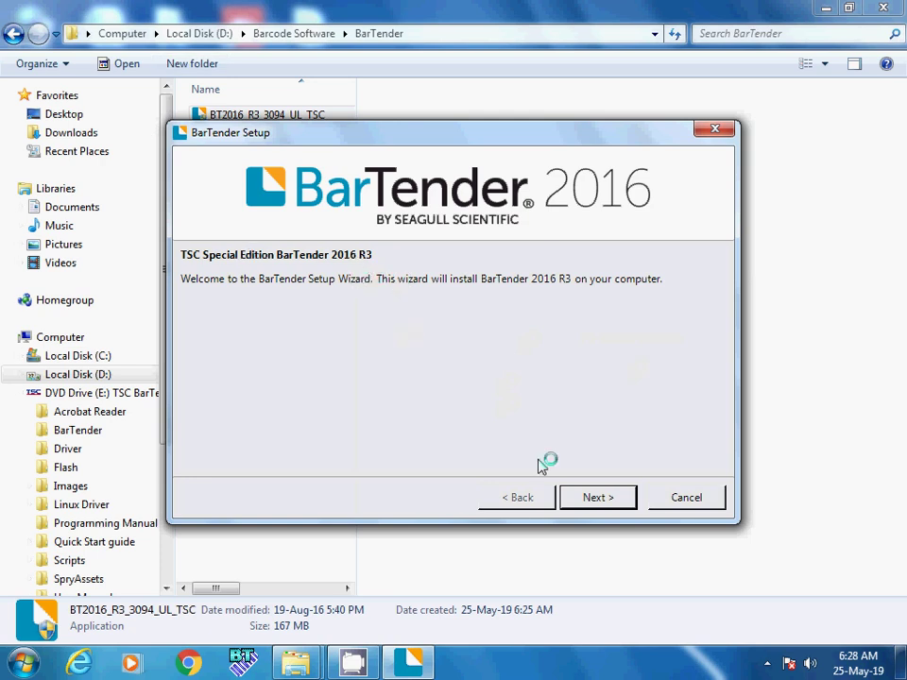
Accept the license agreement and install BarTender Designer and Sample Documents to C:\Program Files\Seagull\BarTender UltraLite
click(598, 496)
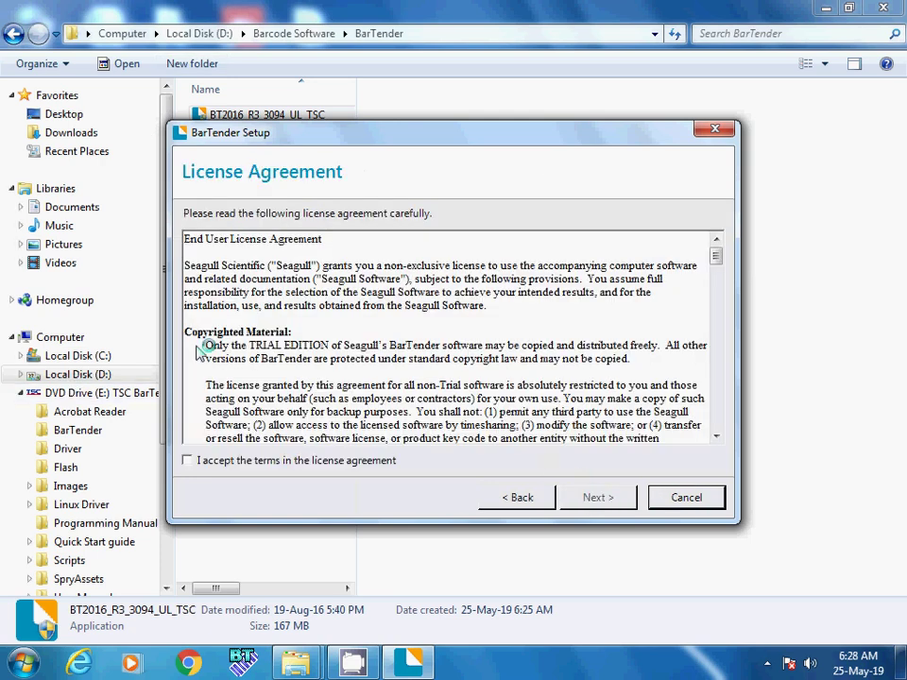
click(189, 462)
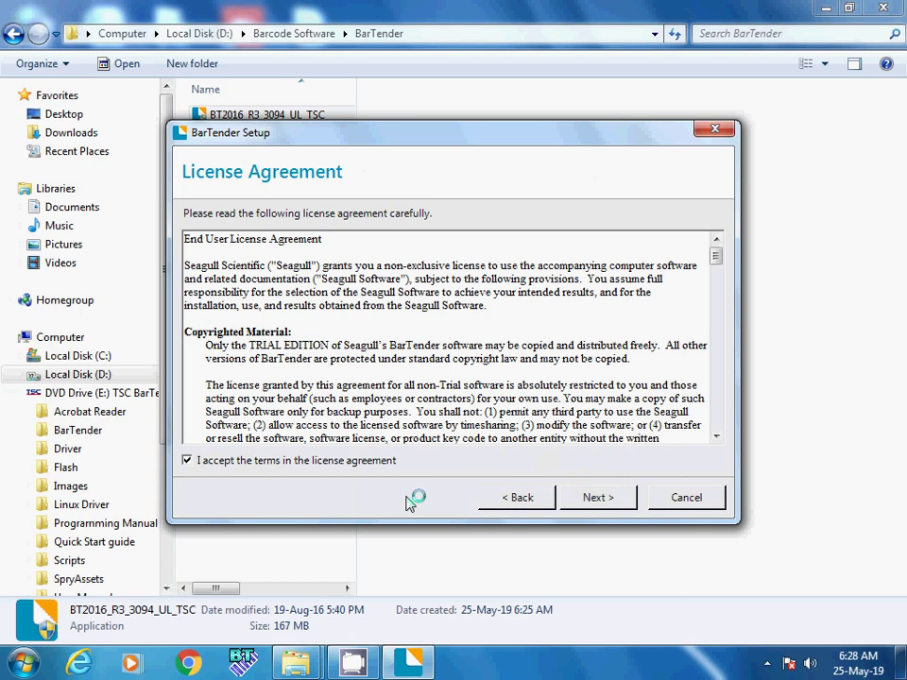
click(593, 498)
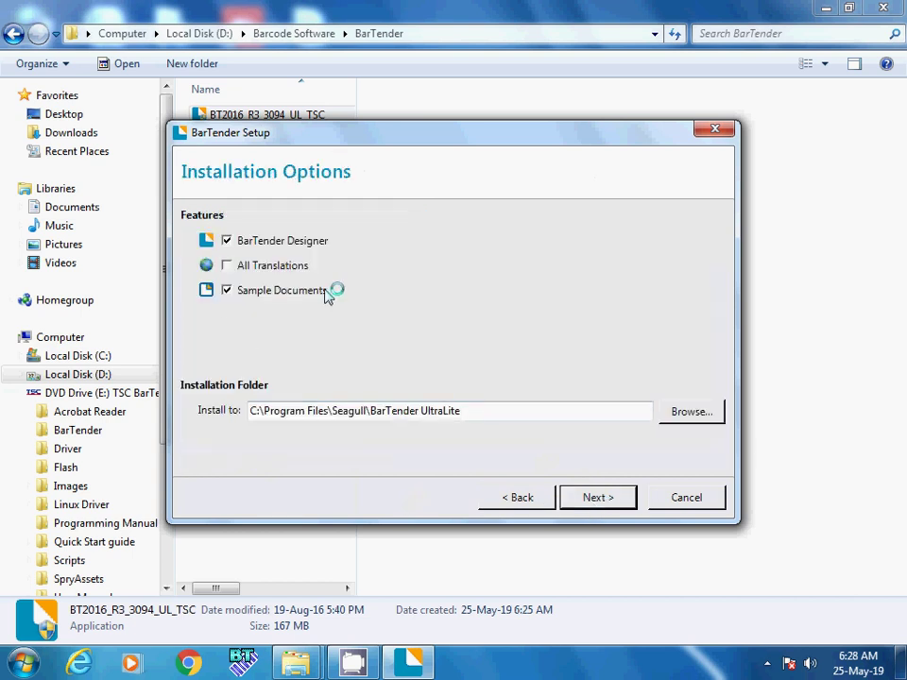
click(612, 501)
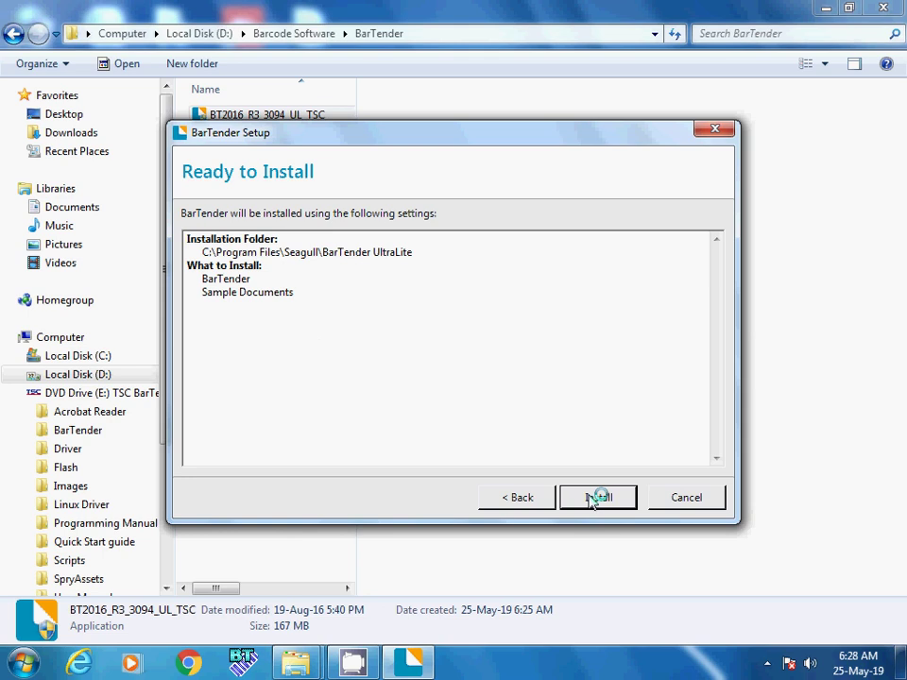
click(596, 498)
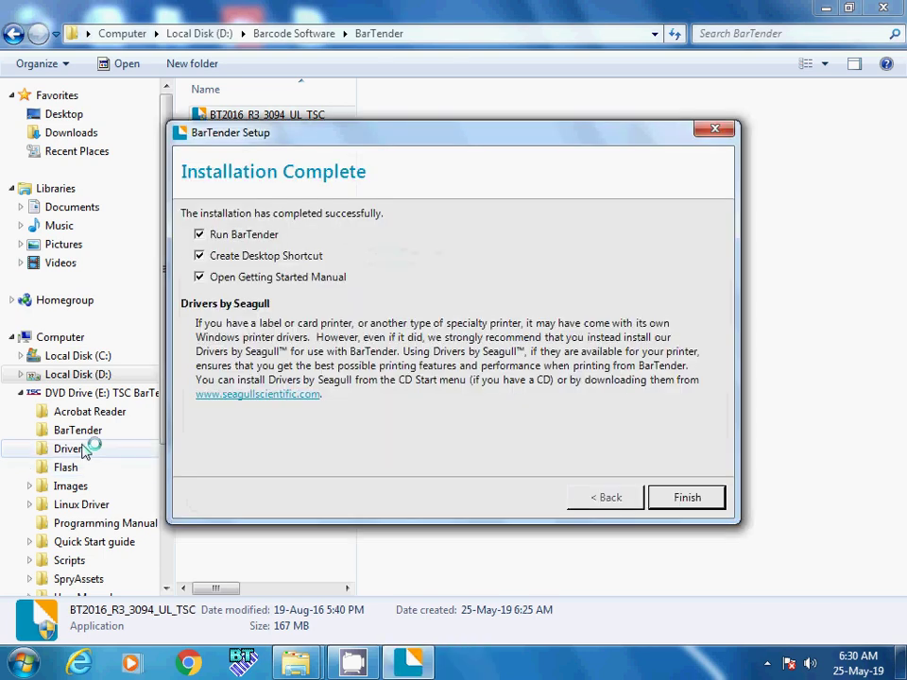
Finish the BarTender setup without opening the Getting Started Manual, keeping the options to run BarTender and create a desktop shortcut
click(214, 278)
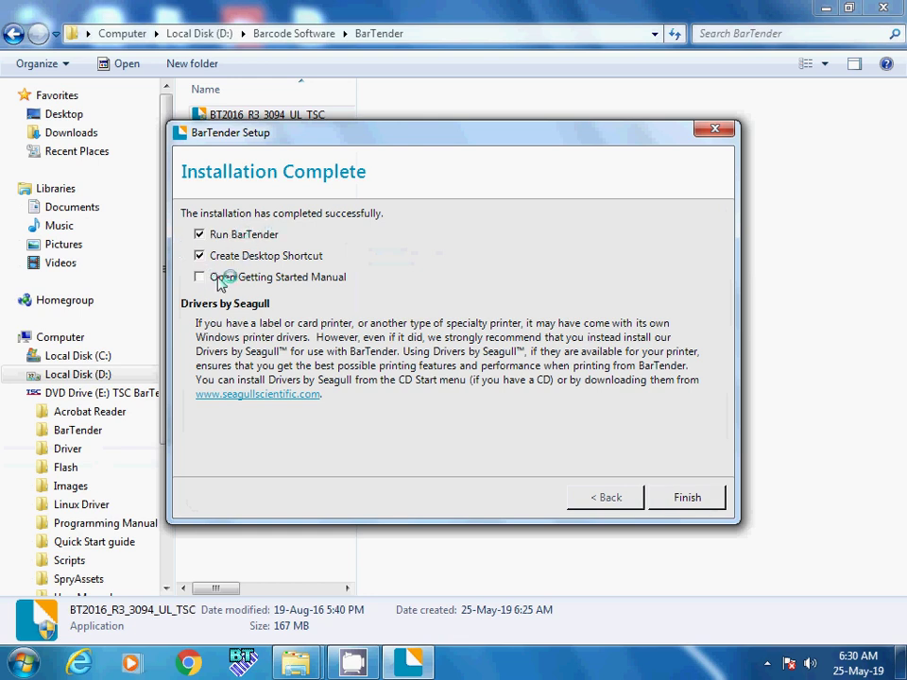
click(673, 499)
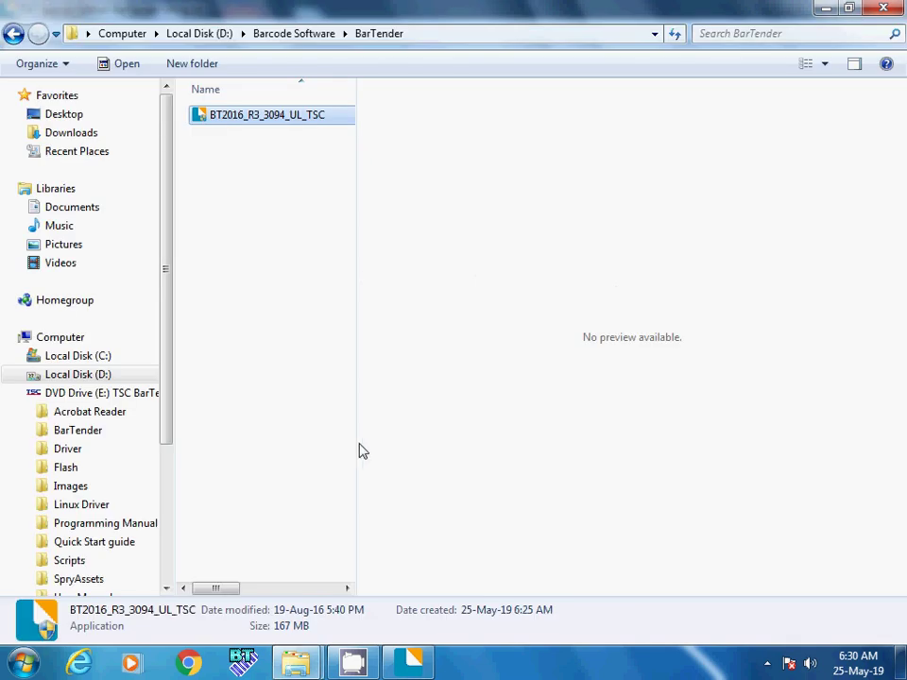
double_click(280, 129)
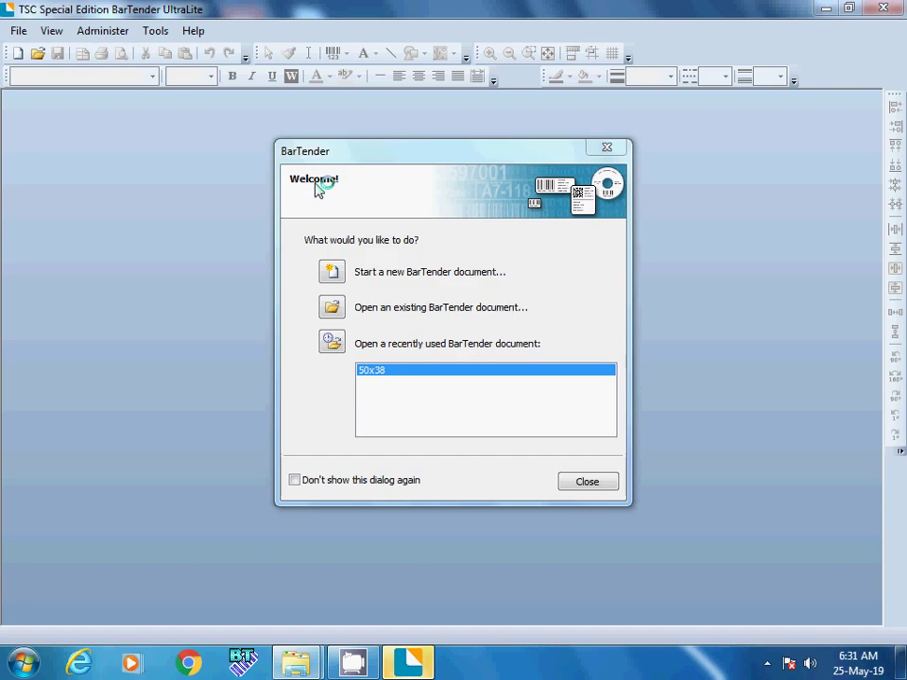
Create a new BarTender document from a blank template with the default settings, and dismiss the pending security prompt
click(333, 273)
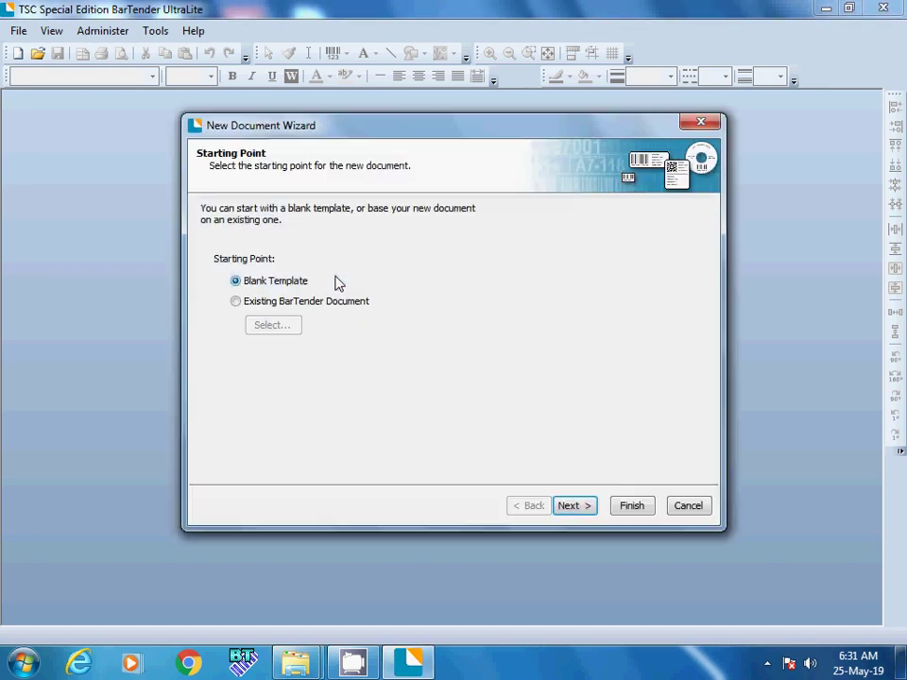
click(642, 513)
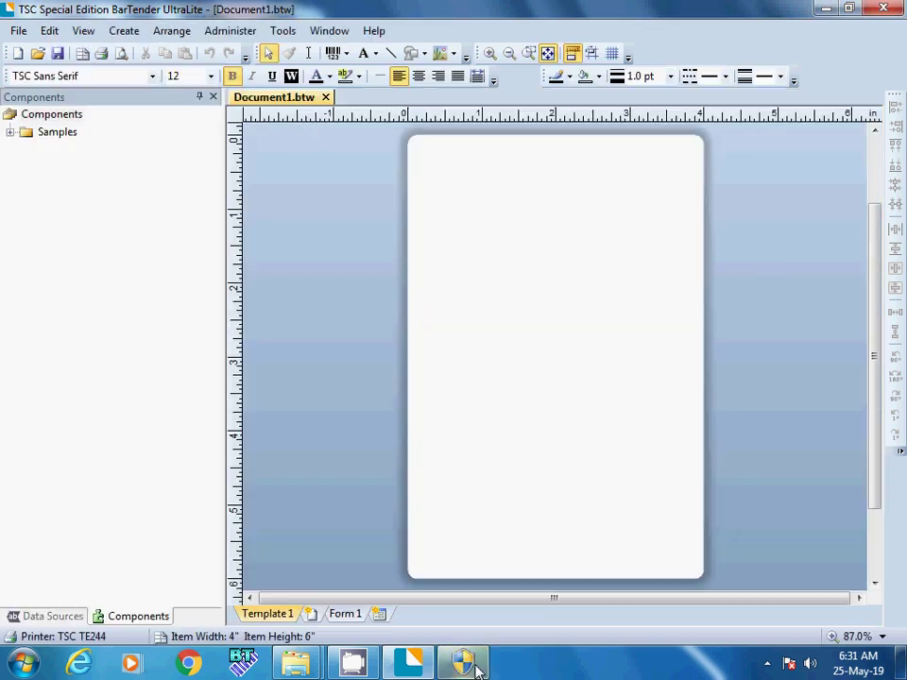
mouse_move(477, 669)
click(545, 485)
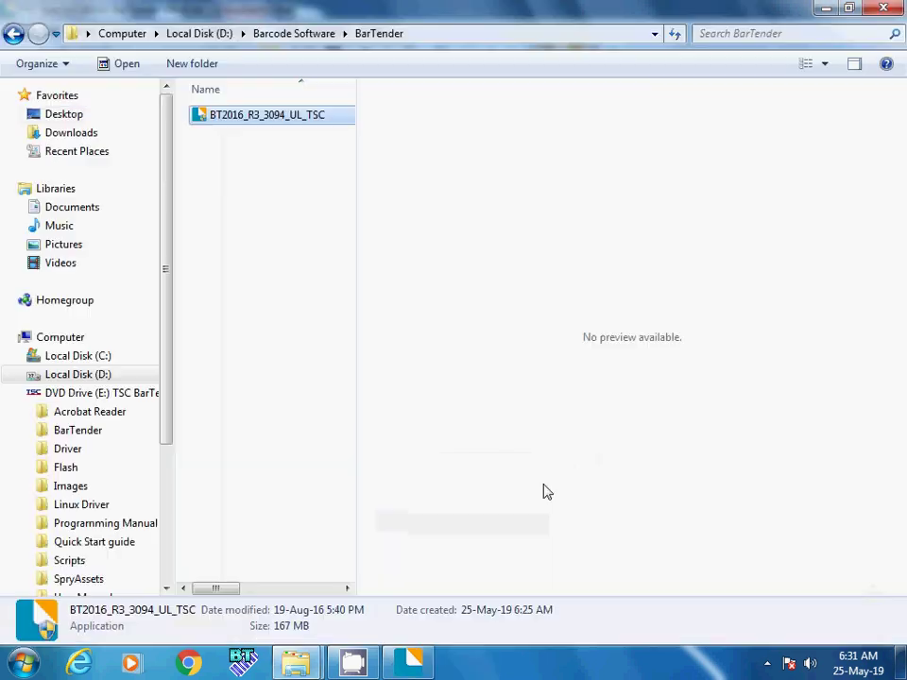
Switch to BarTender and close the Components and Data Sources panes to clear space around the blank label
click(408, 660)
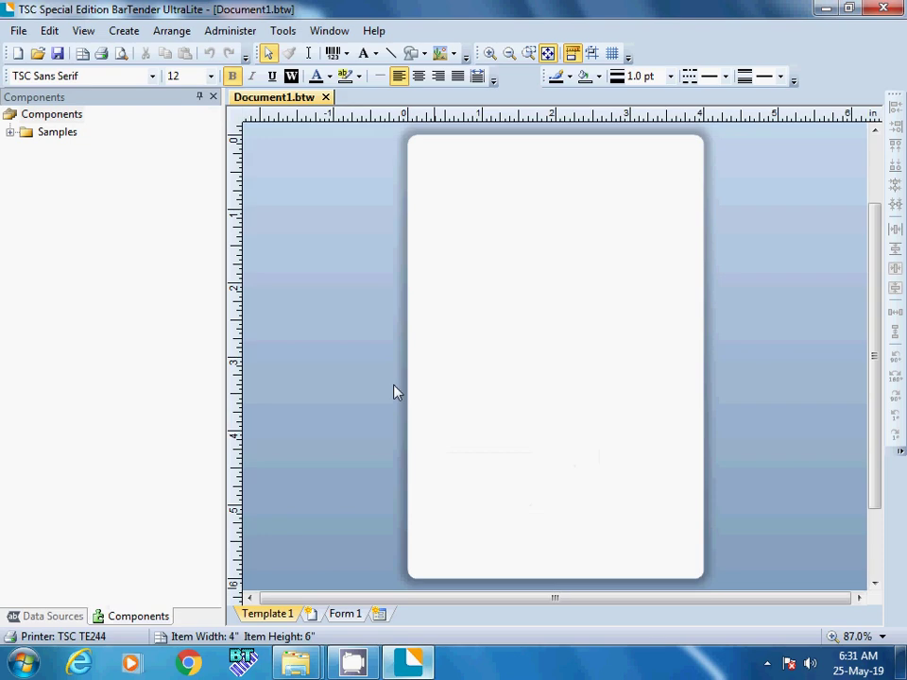
click(212, 97)
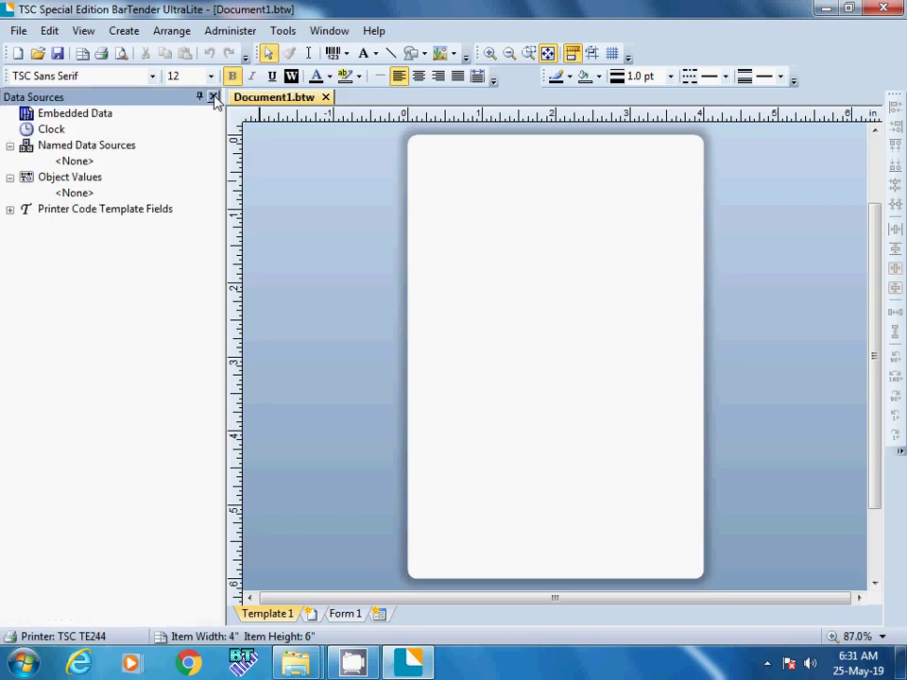
click(213, 96)
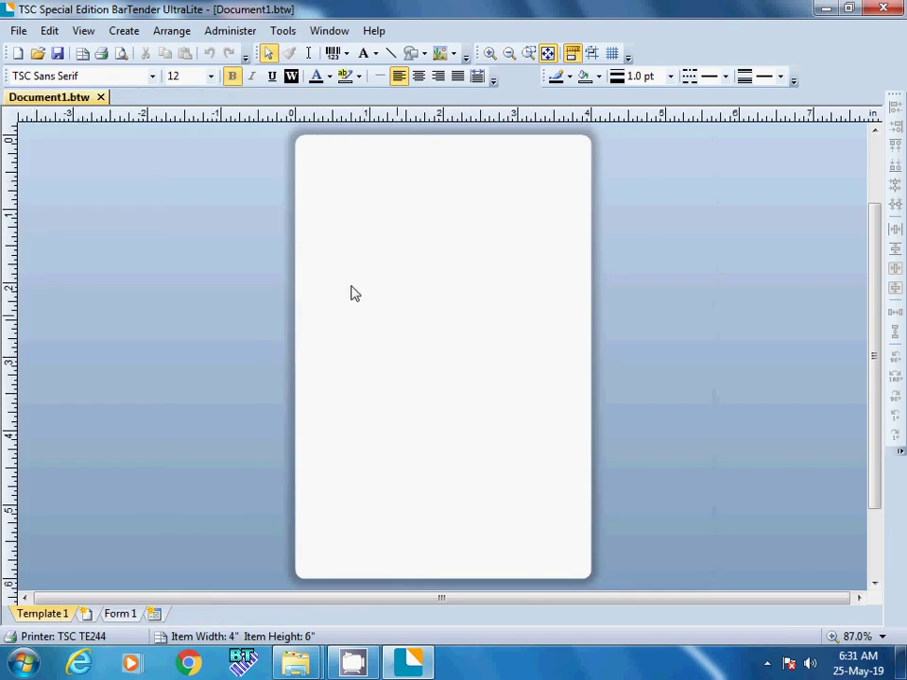
Set the document's measurement units to Millimeters in the view options
click(84, 31)
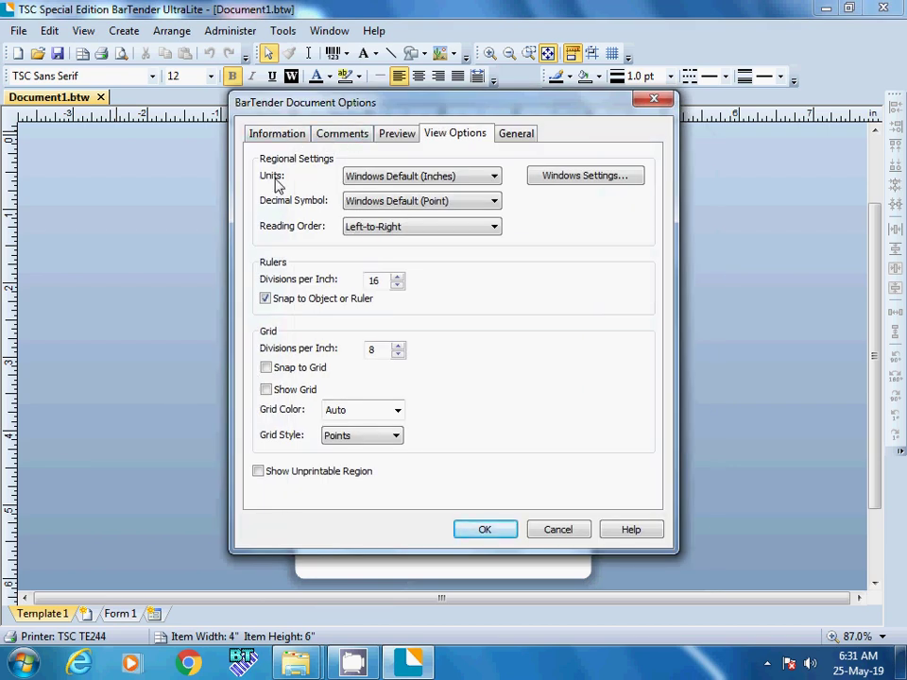
click(401, 180)
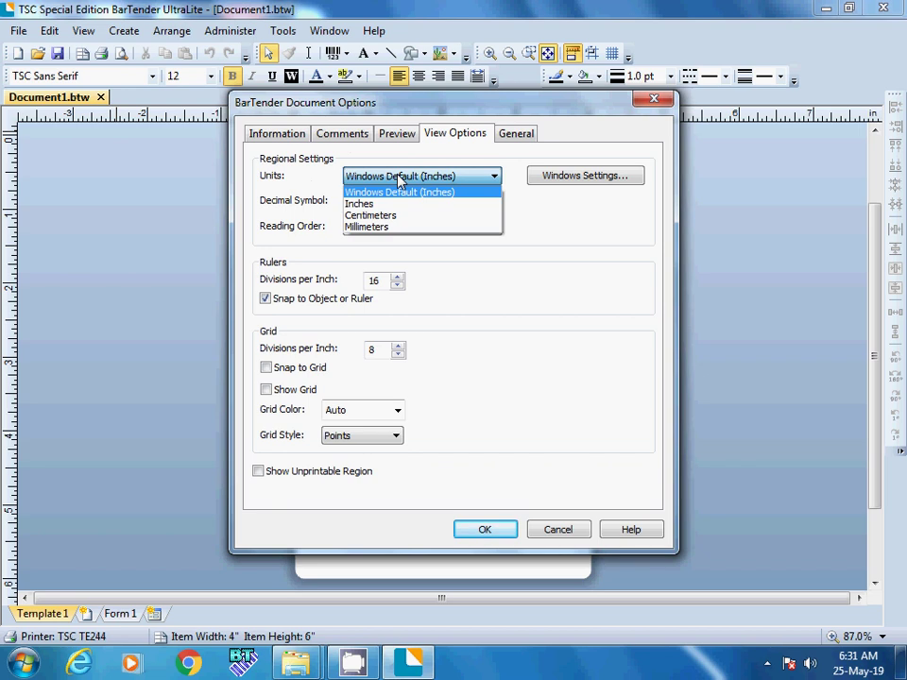
click(389, 228)
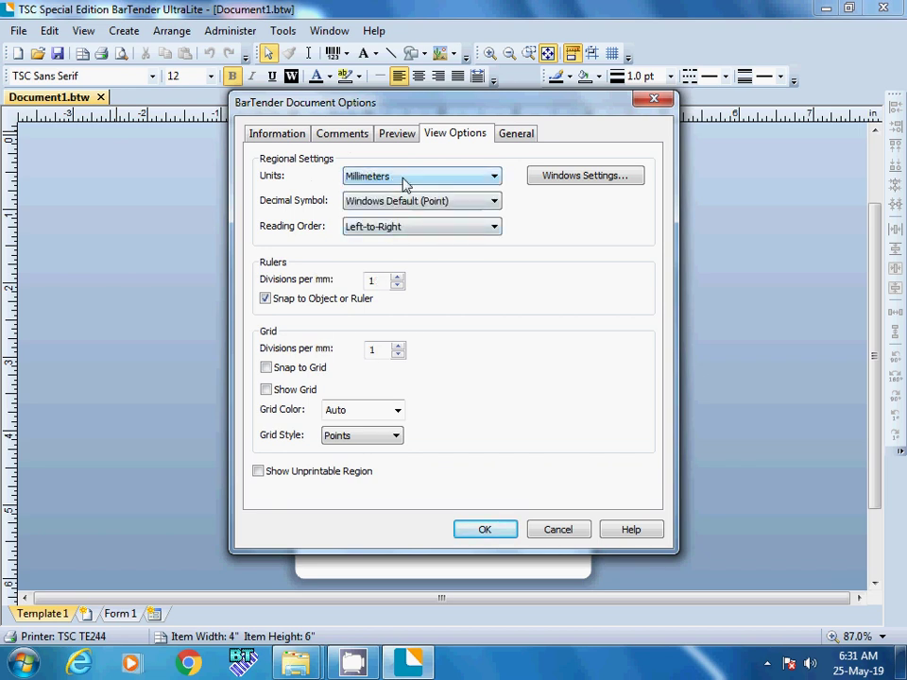
click(501, 539)
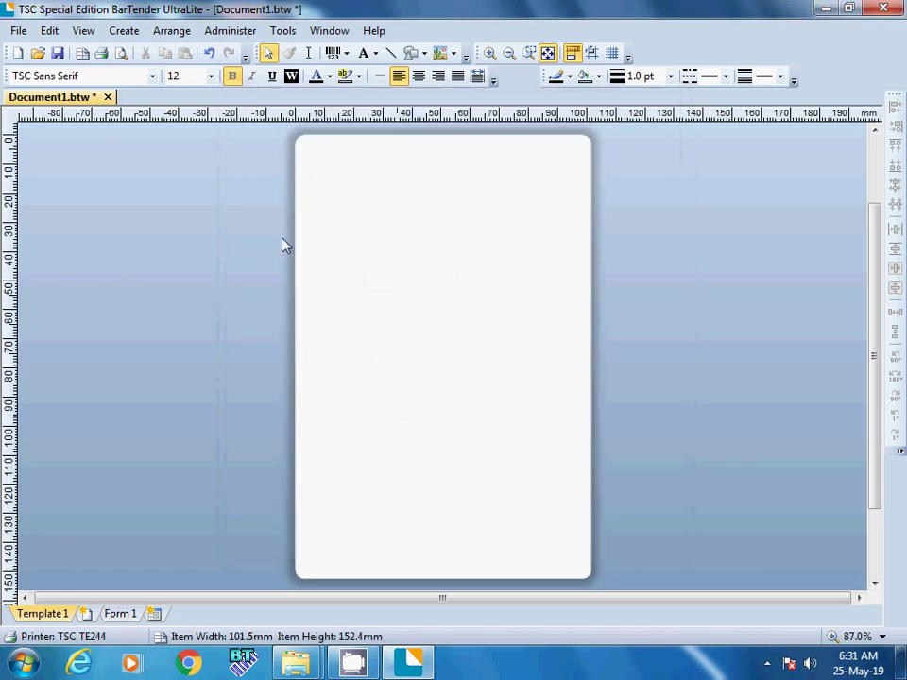
Set the page height to 38 mm and lay out the labels in 2 columns in the page setup
double_click(433, 276)
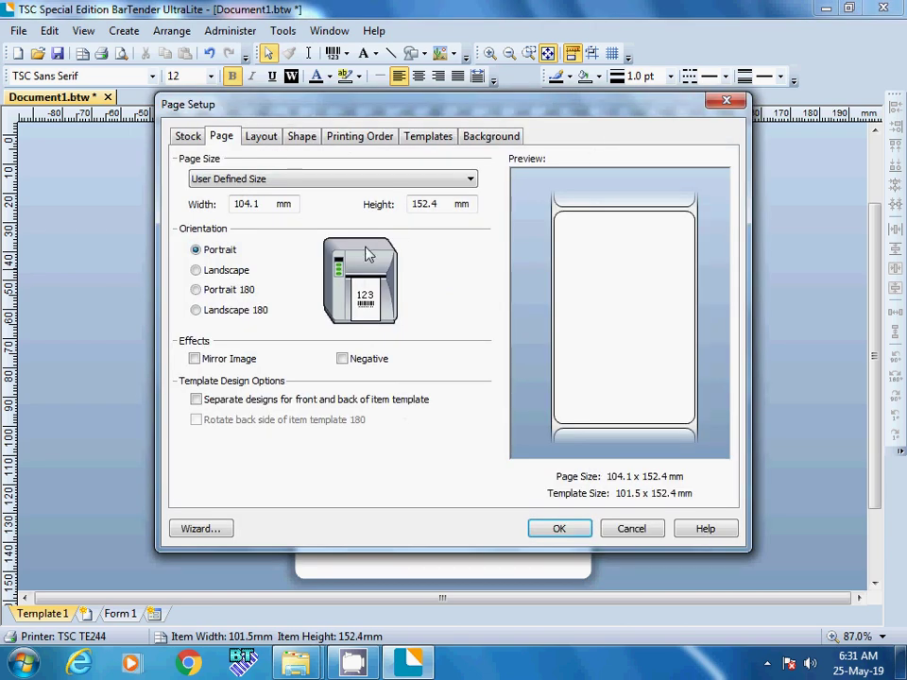
drag(438, 206, 380, 205)
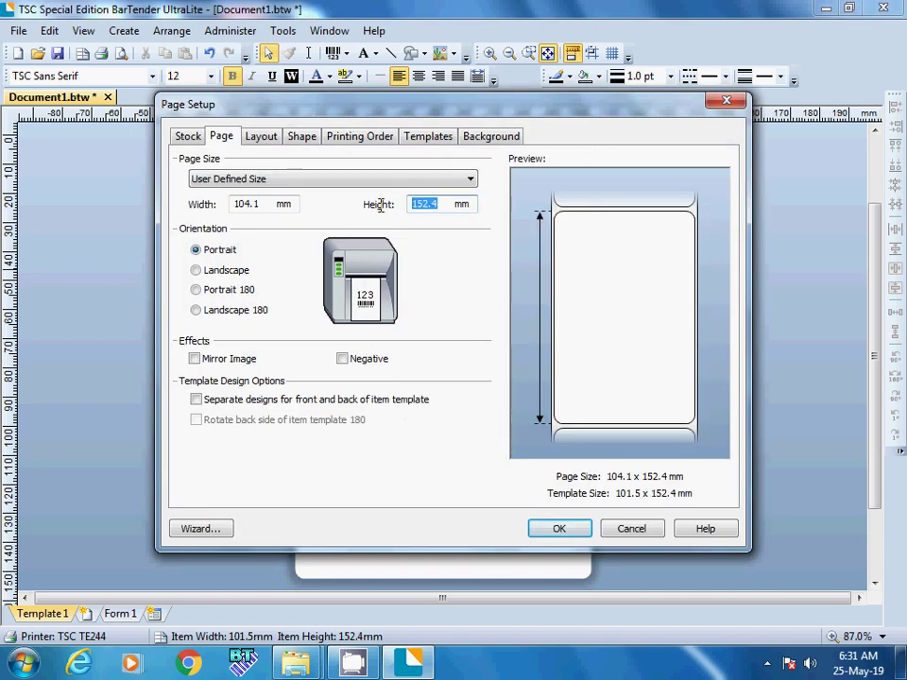
text(38)
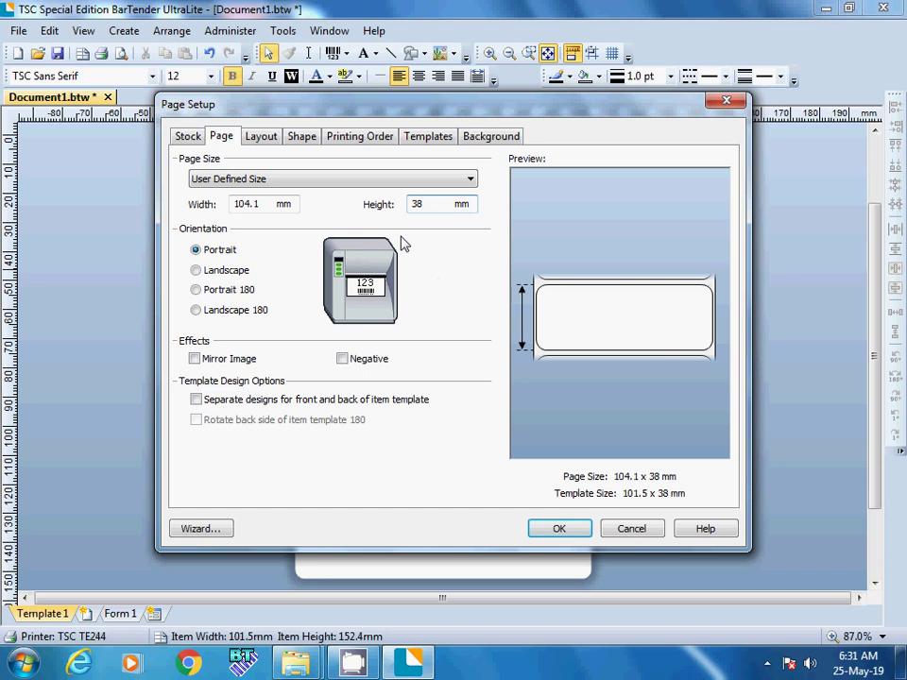
click(263, 139)
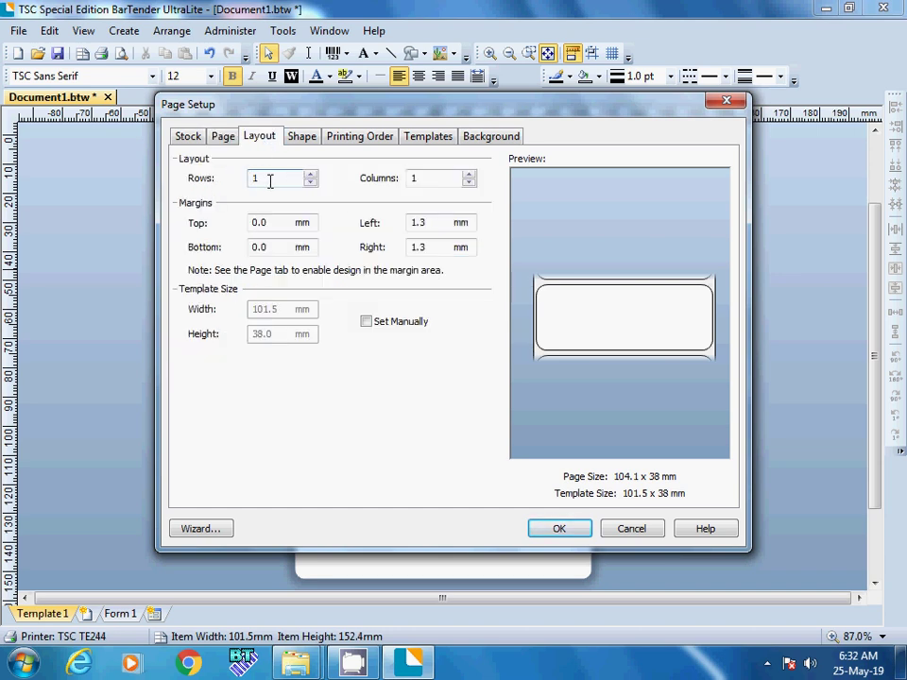
click(436, 177)
text(2)
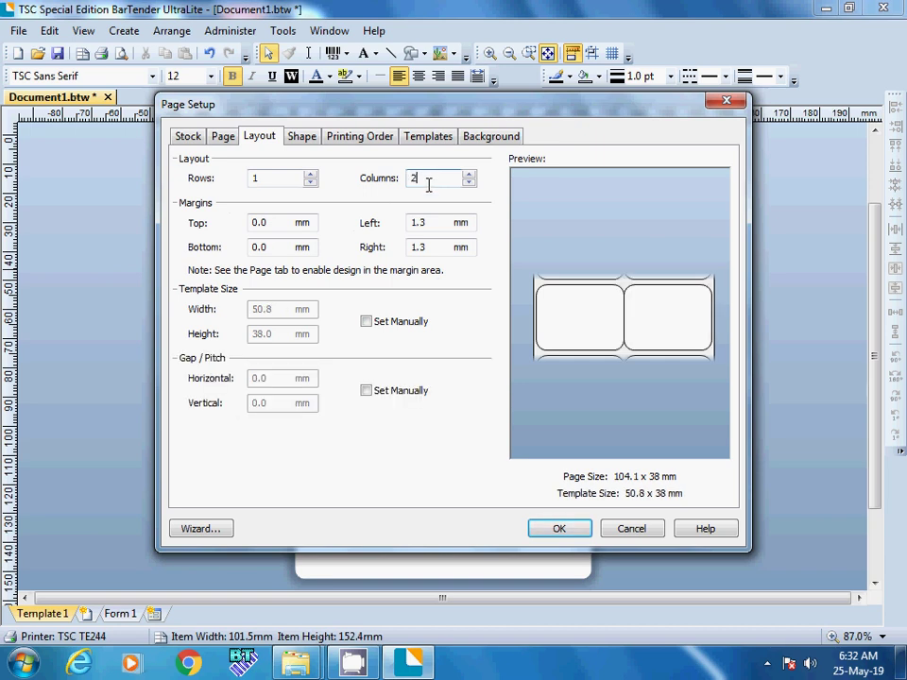
click(557, 528)
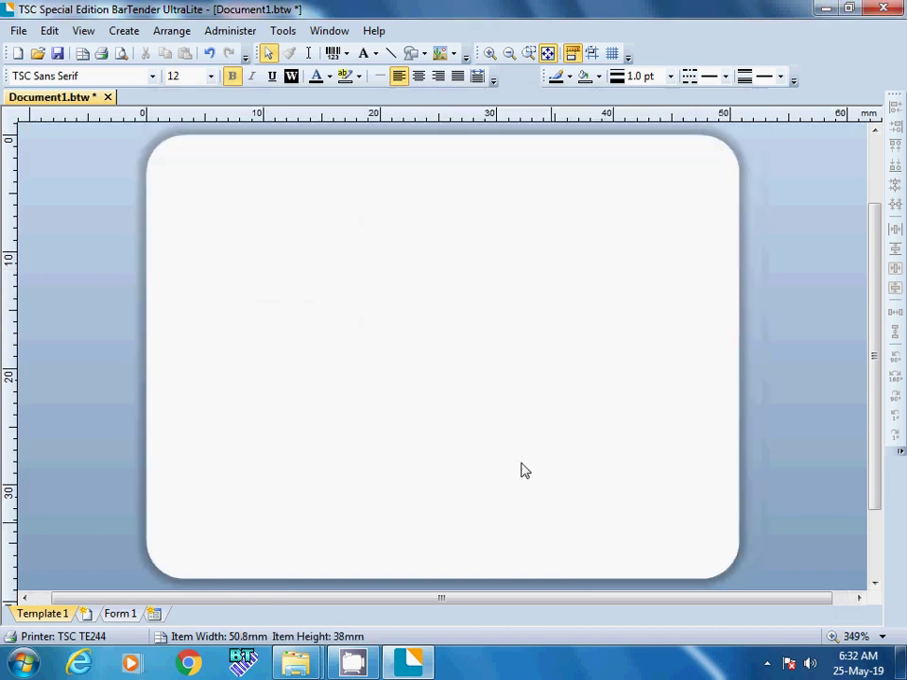
Add the text "YOUR COMPANY NAME HERE" near the label's upper edge and move it to X 0 mm, Y about 2.2 mm
click(376, 54)
click(393, 90)
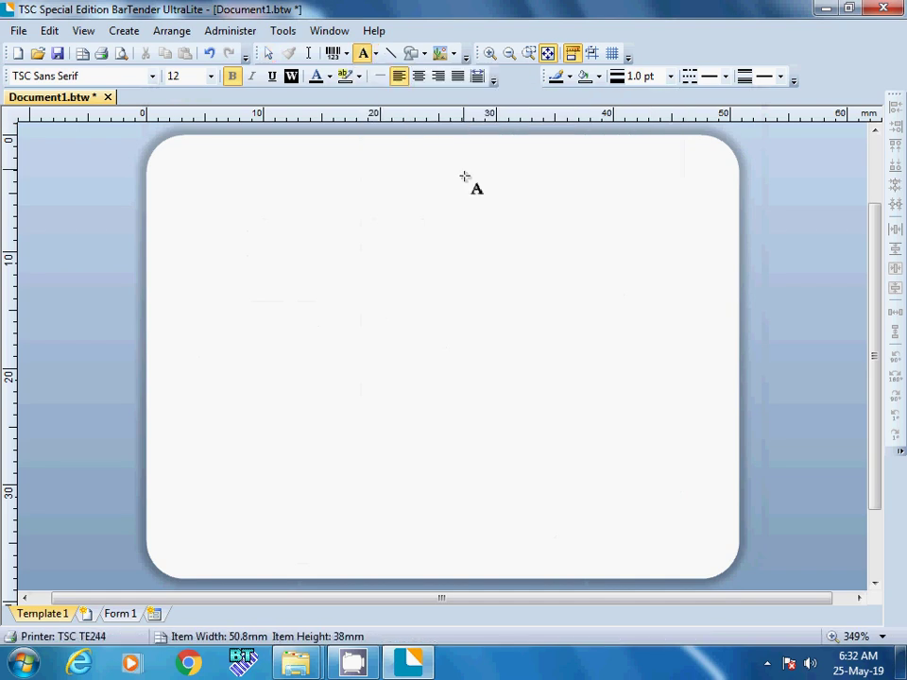
click(464, 177)
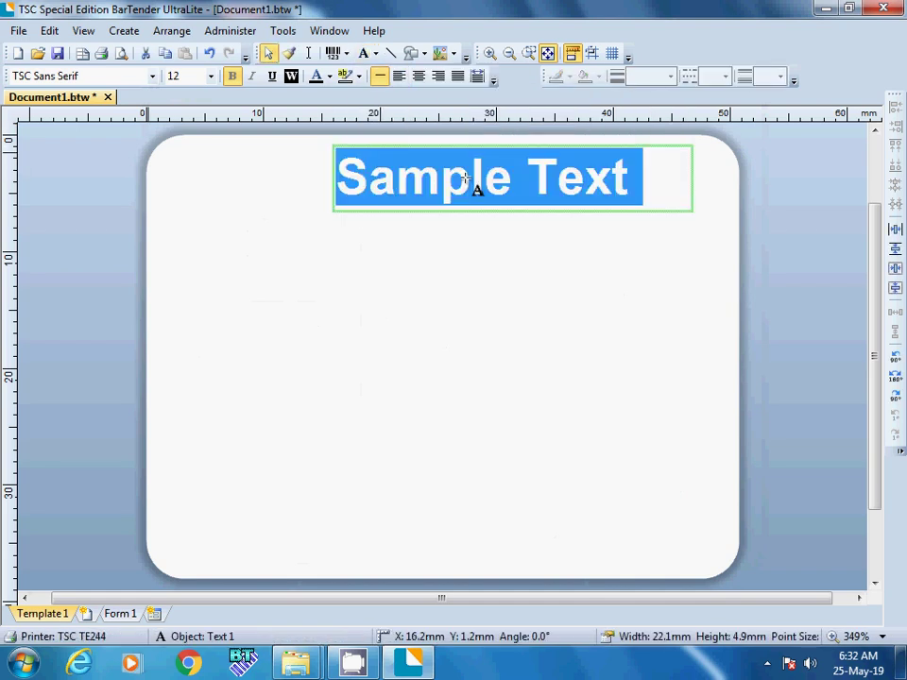
text(YOU)
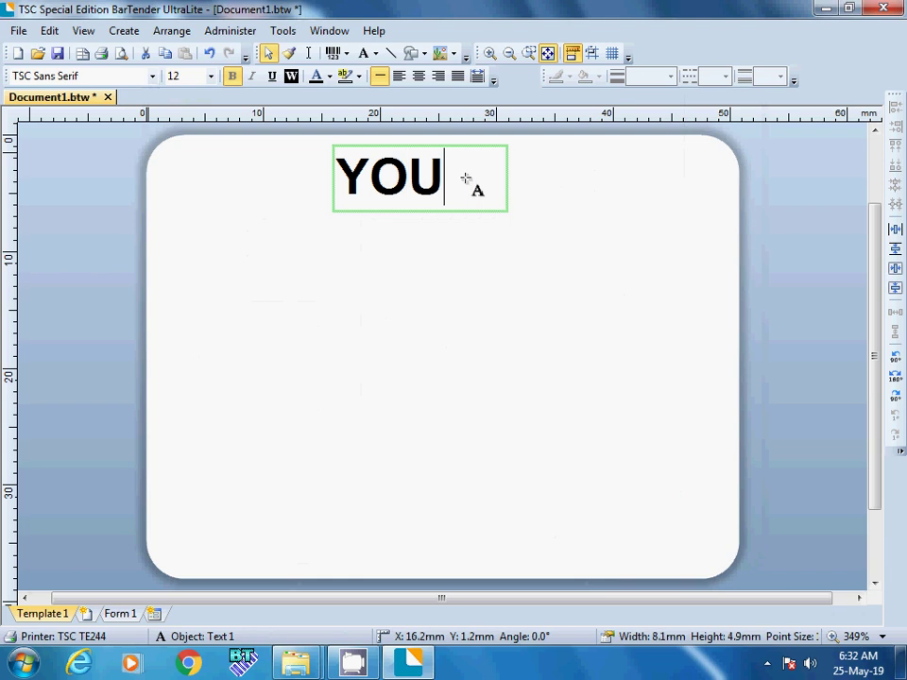
text(R CO)
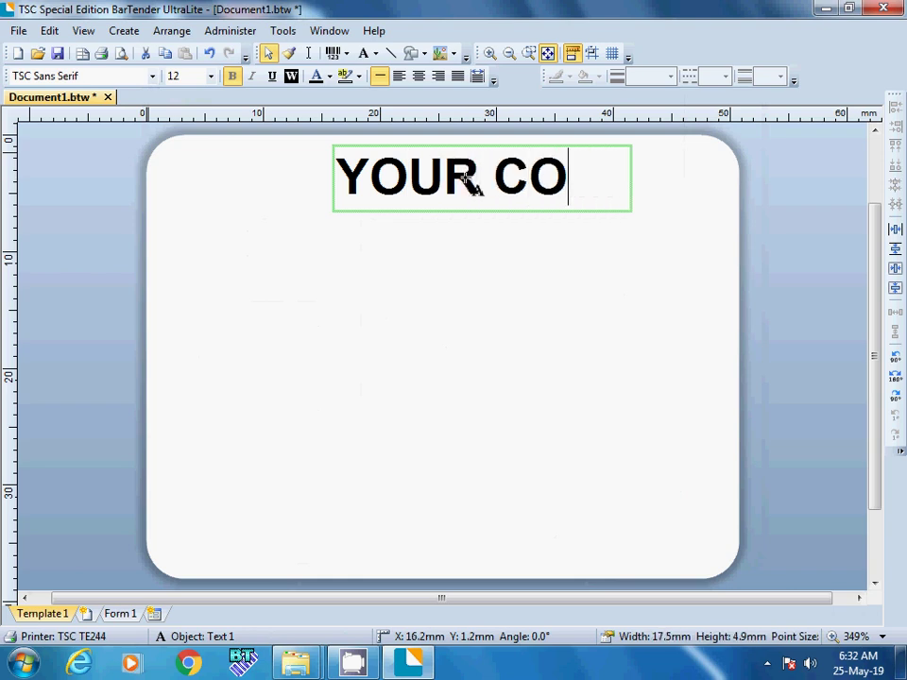
text(MPANY NAM)
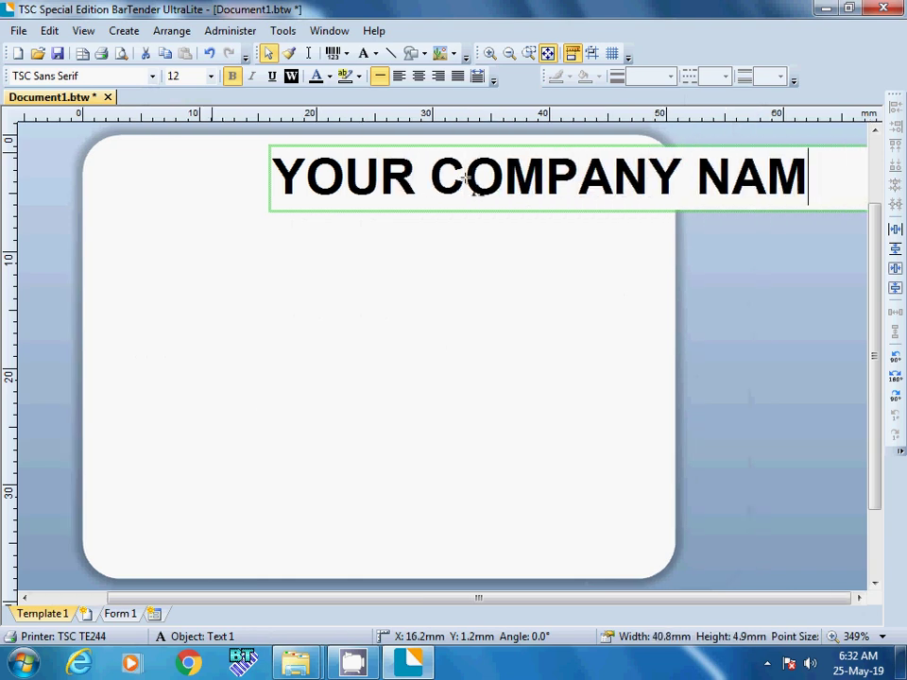
text(E HERE)
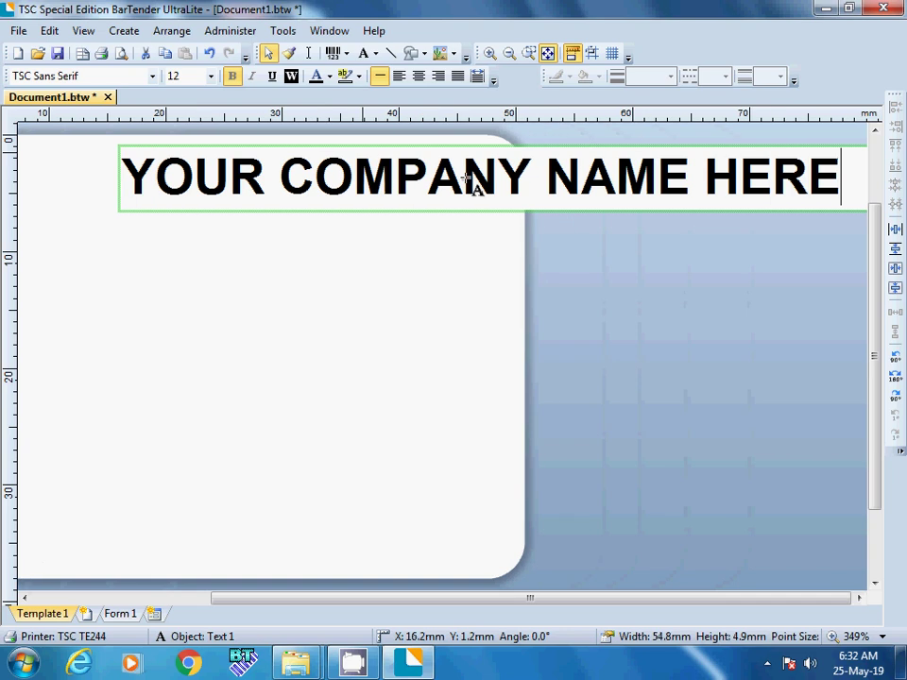
key(Escape)
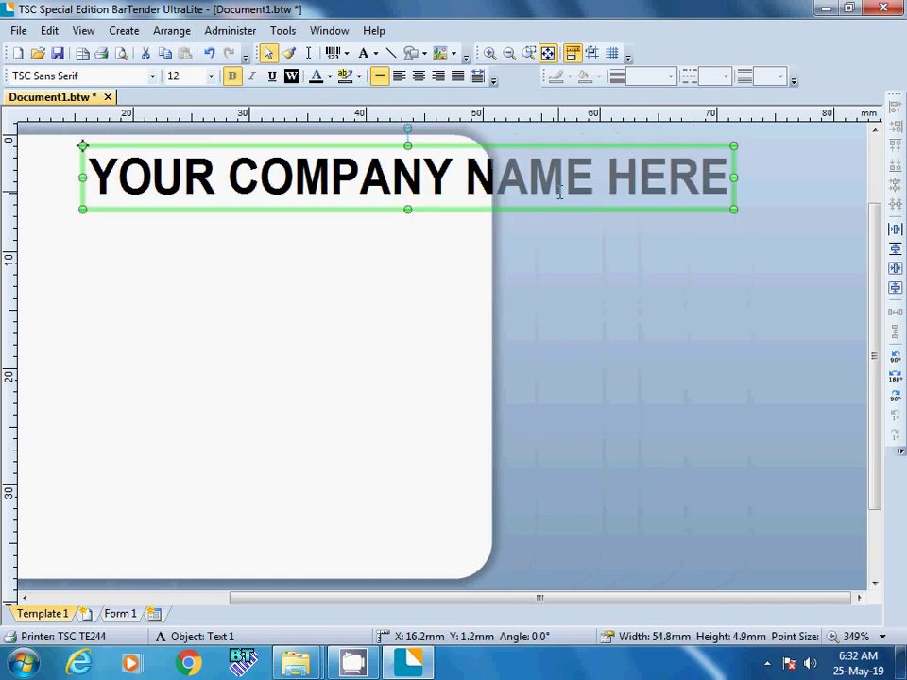
click(547, 53)
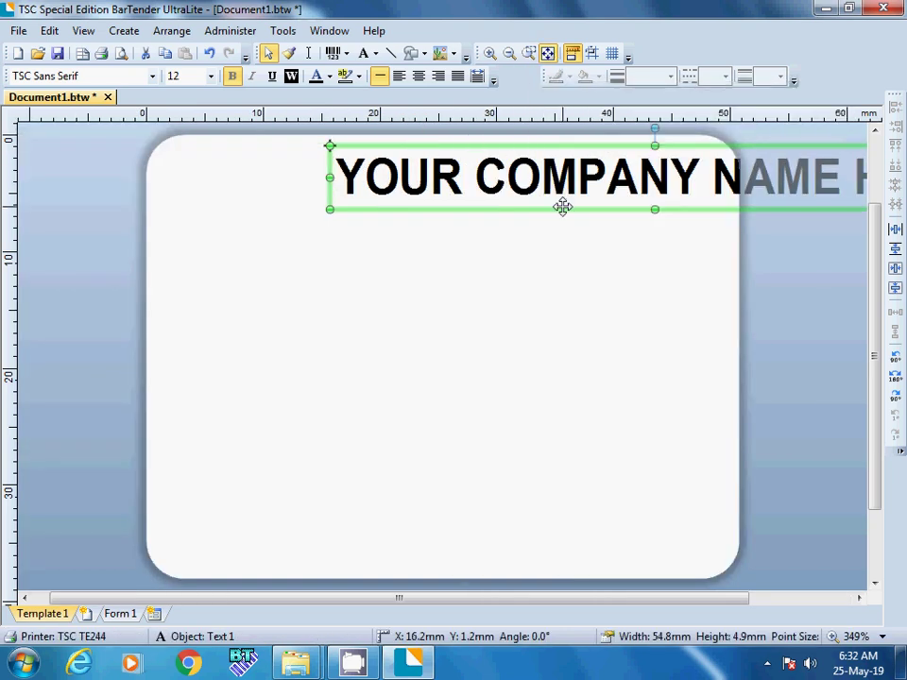
drag(563, 207, 373, 220)
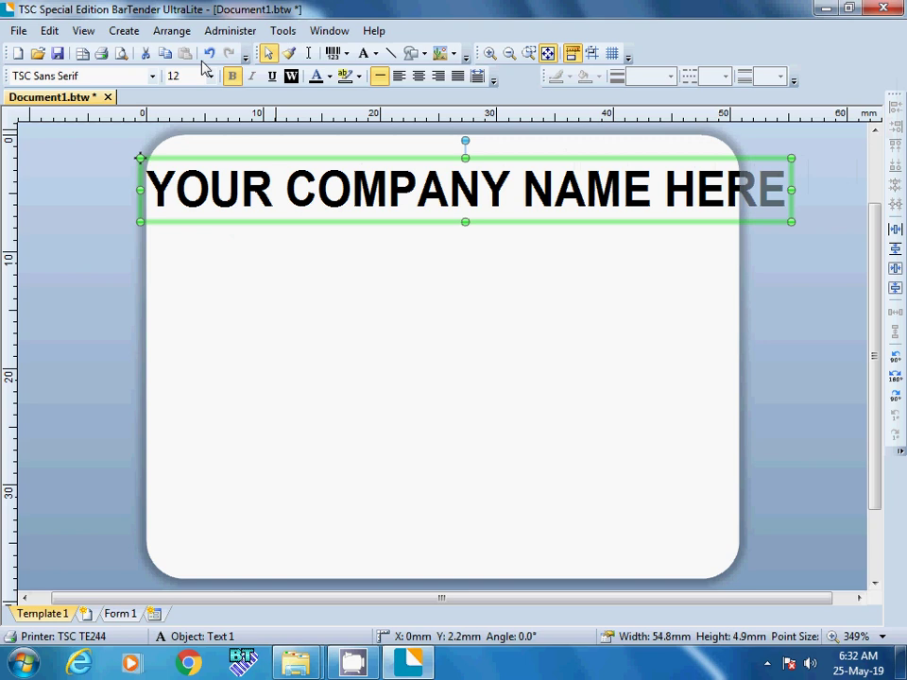
Set the company name text's font to Arial at size 9
click(152, 77)
text(Arial)
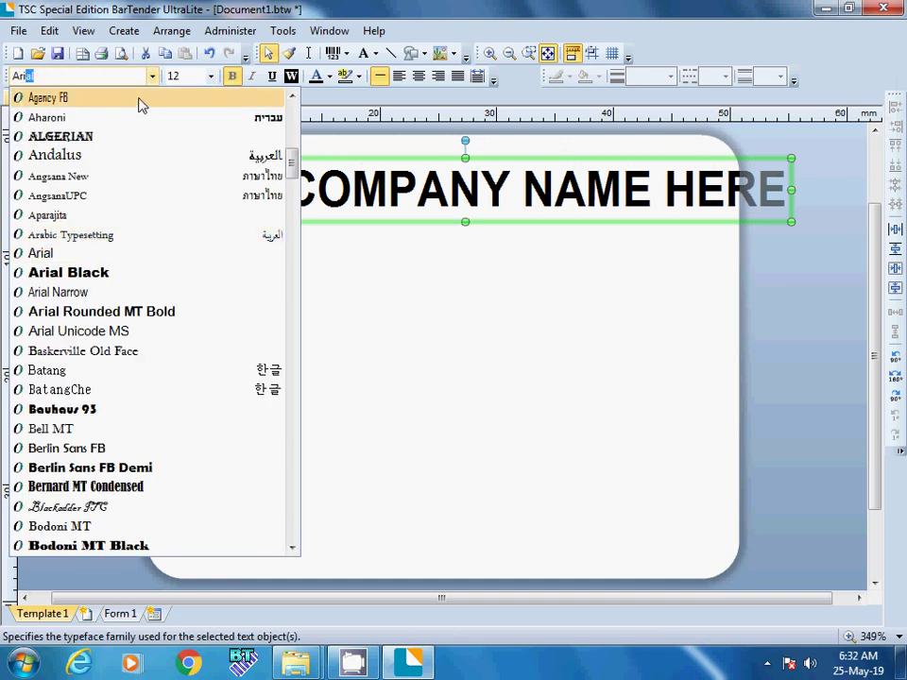
key(Return)
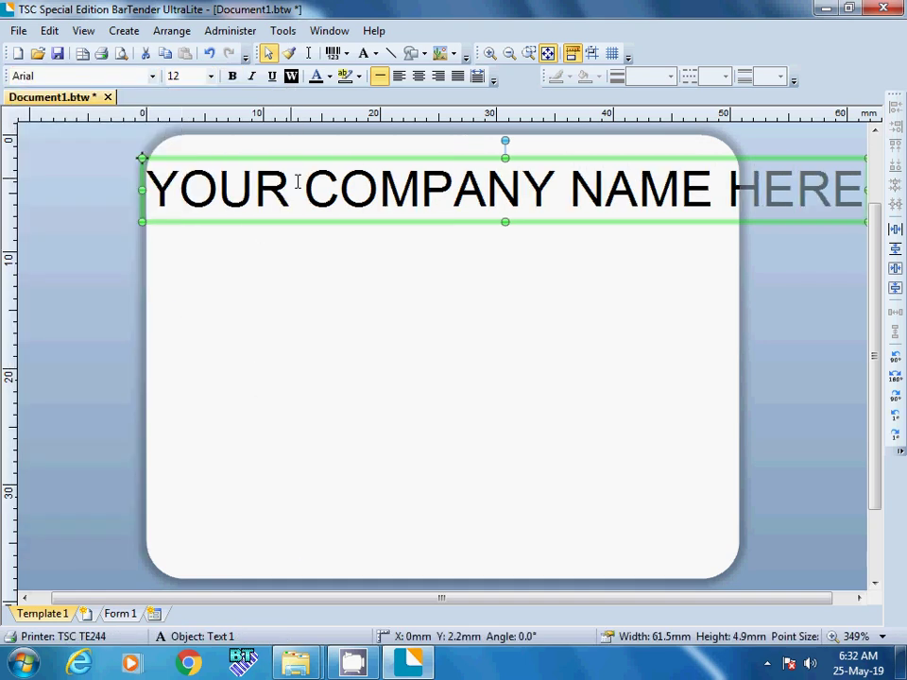
click(209, 77)
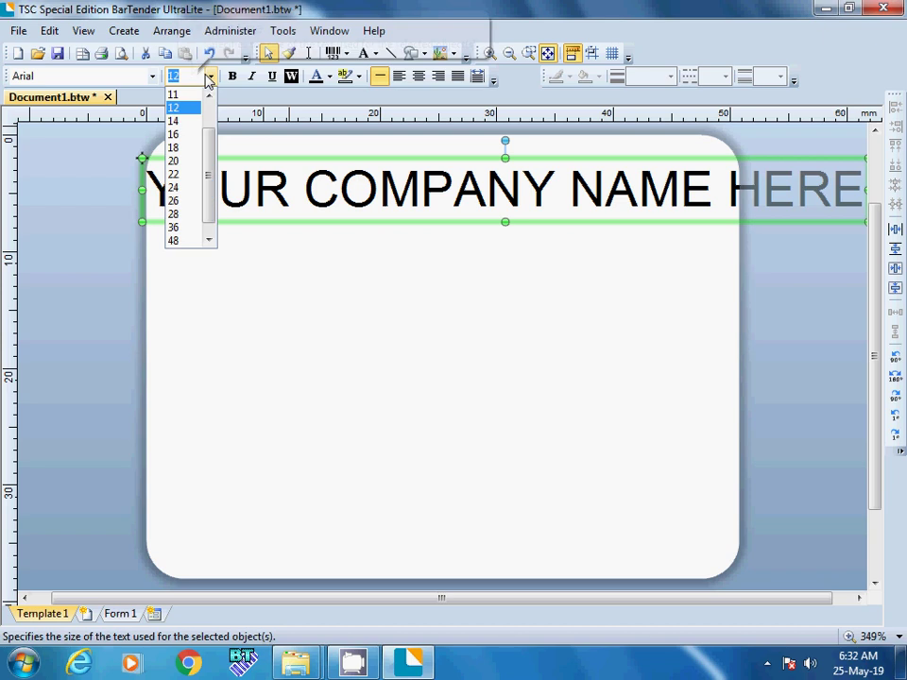
click(209, 96)
click(195, 112)
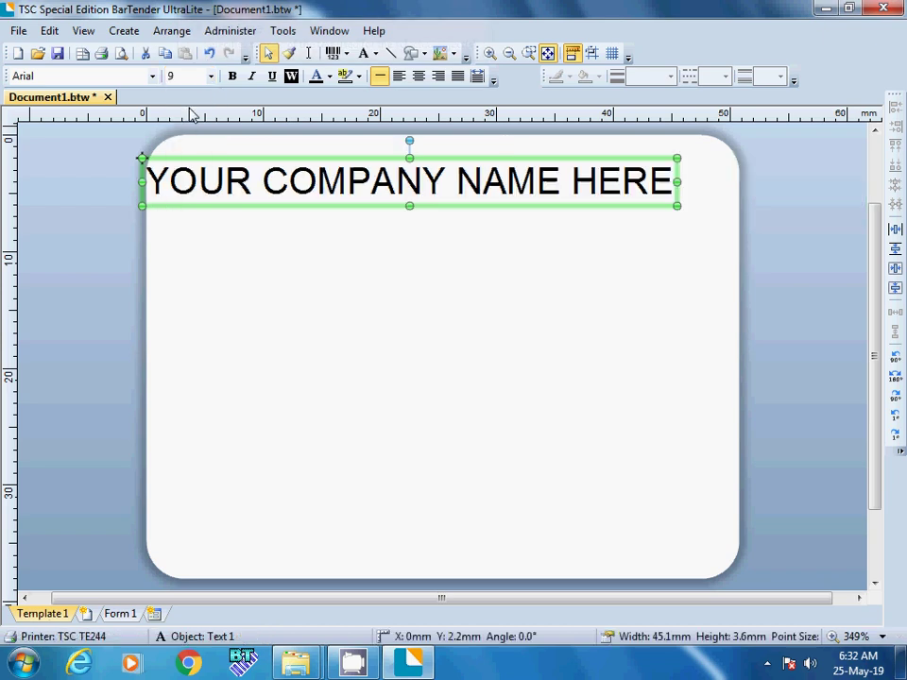
Centre the company name text horizontally on the label and make it bold
drag(344, 196, 382, 200)
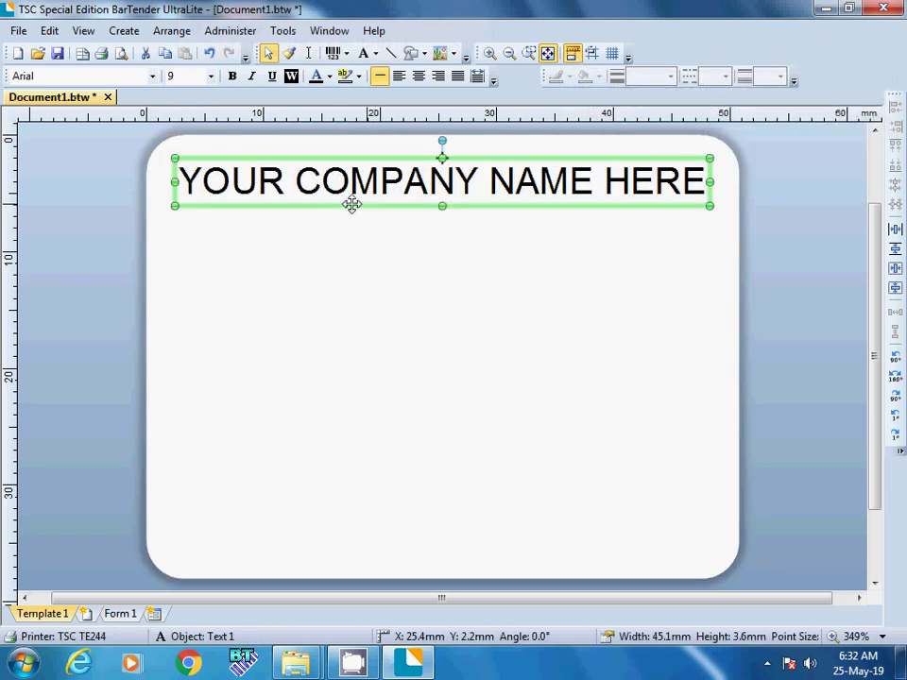
click(232, 77)
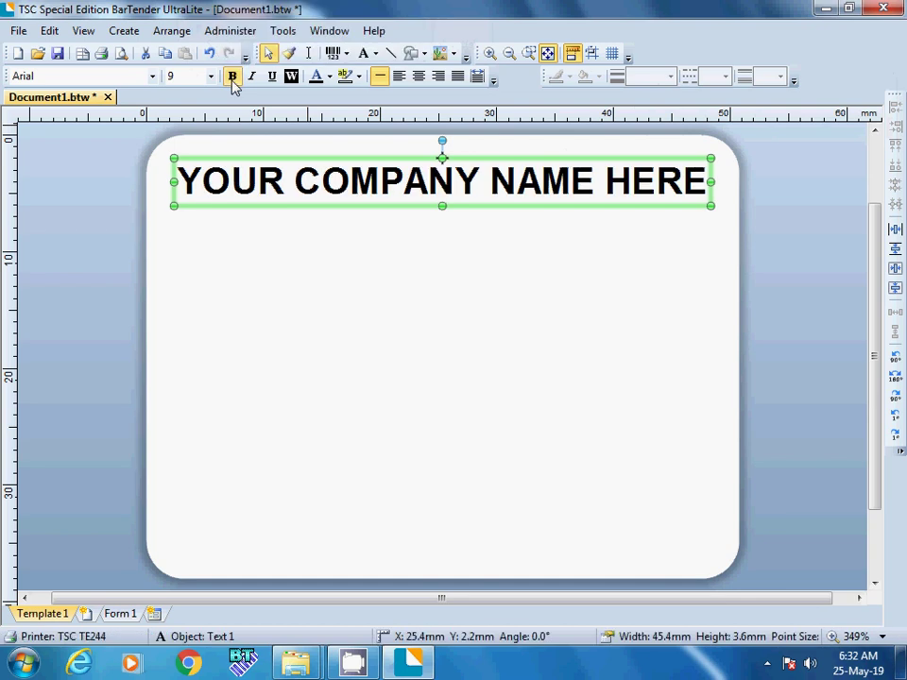
click(269, 230)
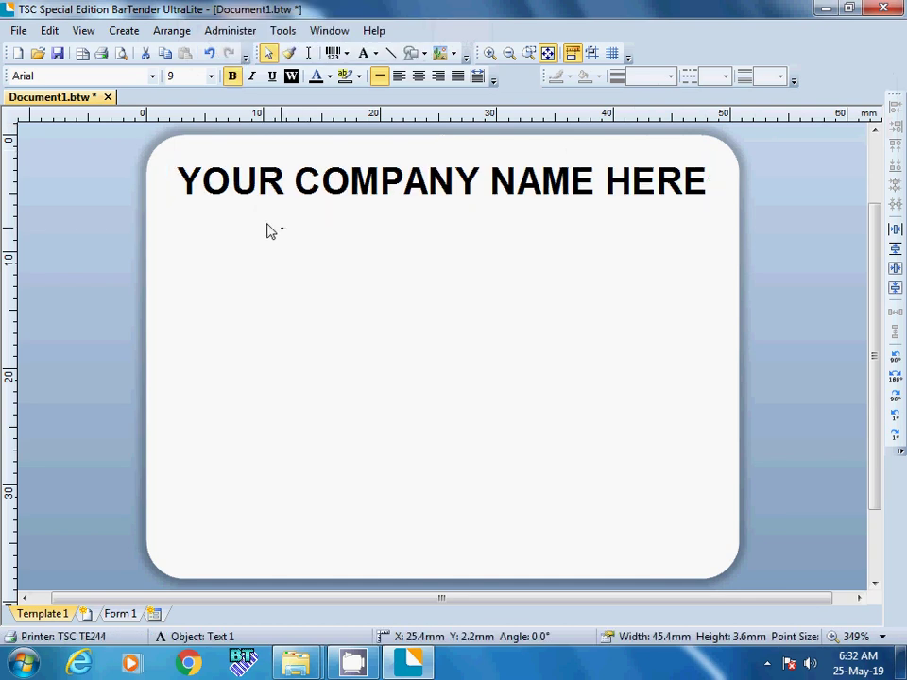
Add a second text object below the company name, overlapping the label's left edge, and replace its sample text with "Item"
click(374, 53)
click(382, 93)
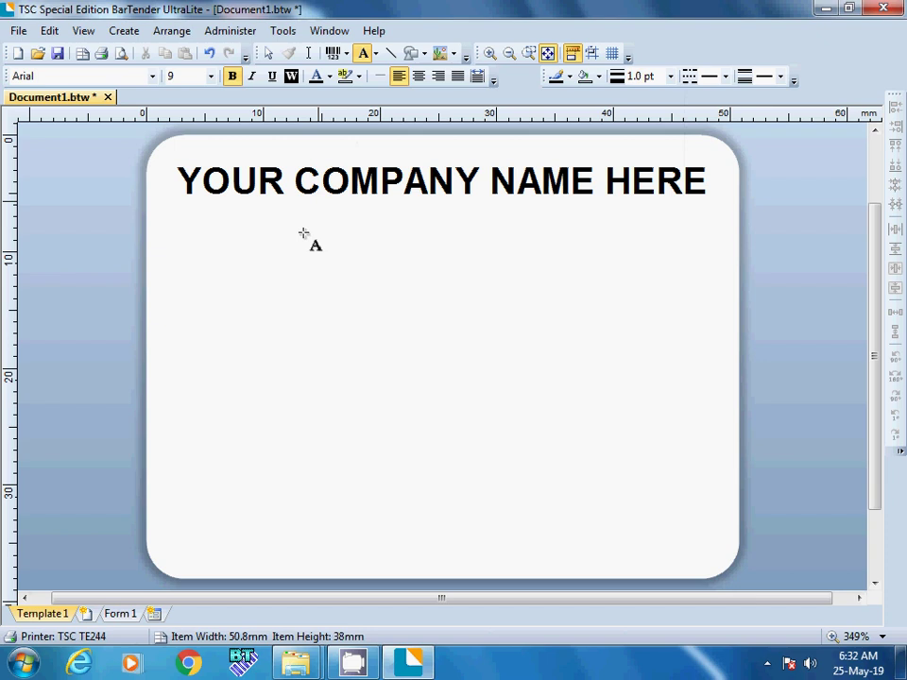
click(221, 237)
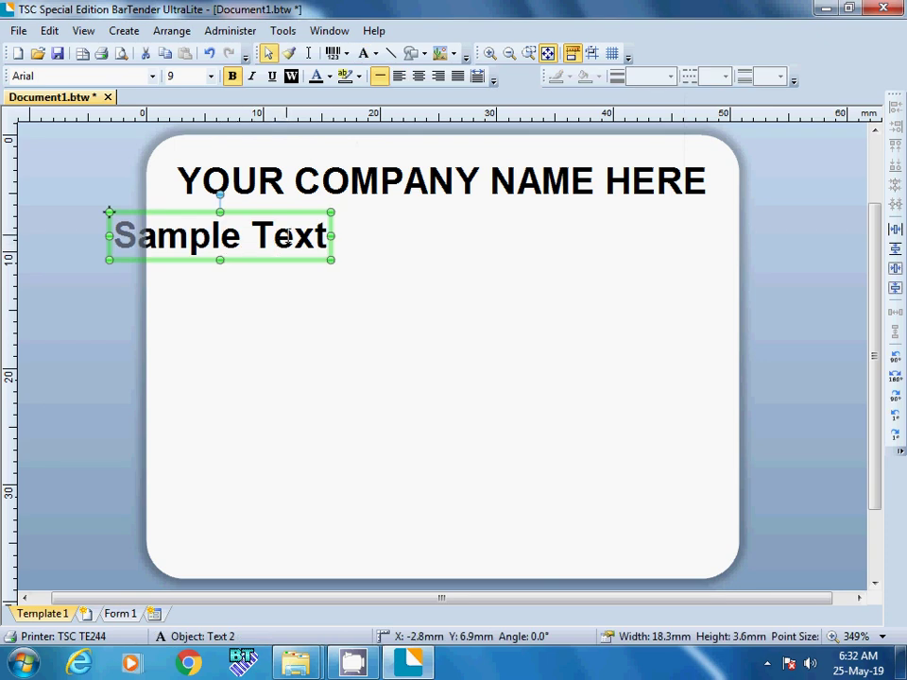
click(288, 238)
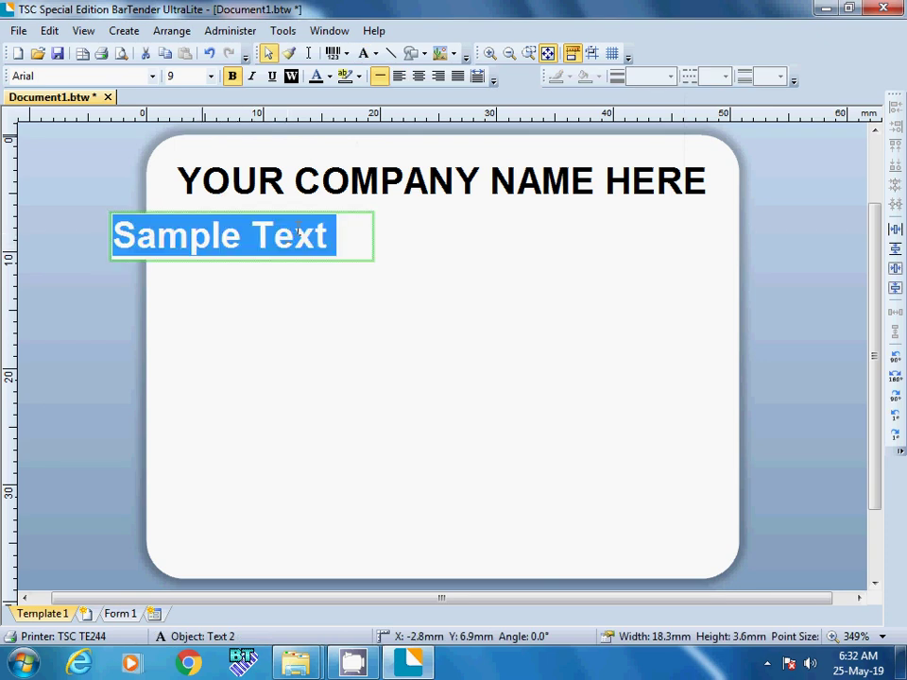
text(i)
key(BackSpace)
text(I)
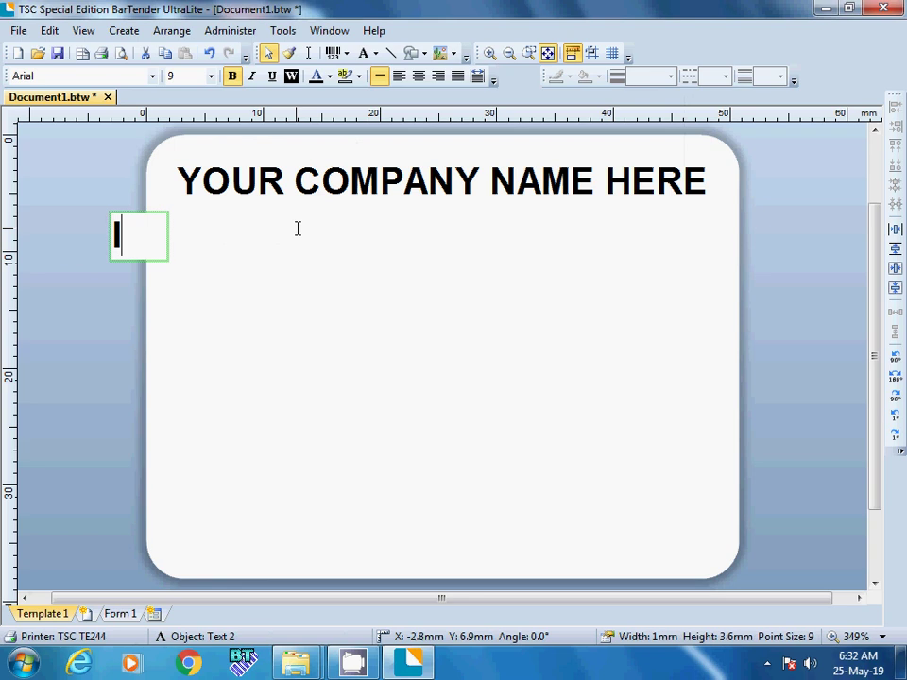
text(T)
key(BackSpace)
text(tem Nm)
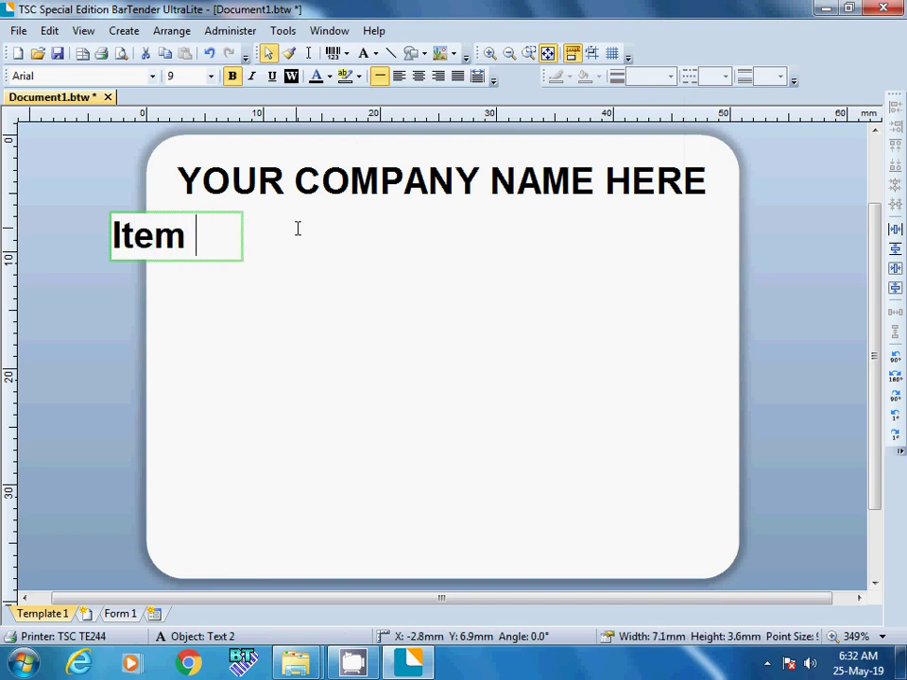